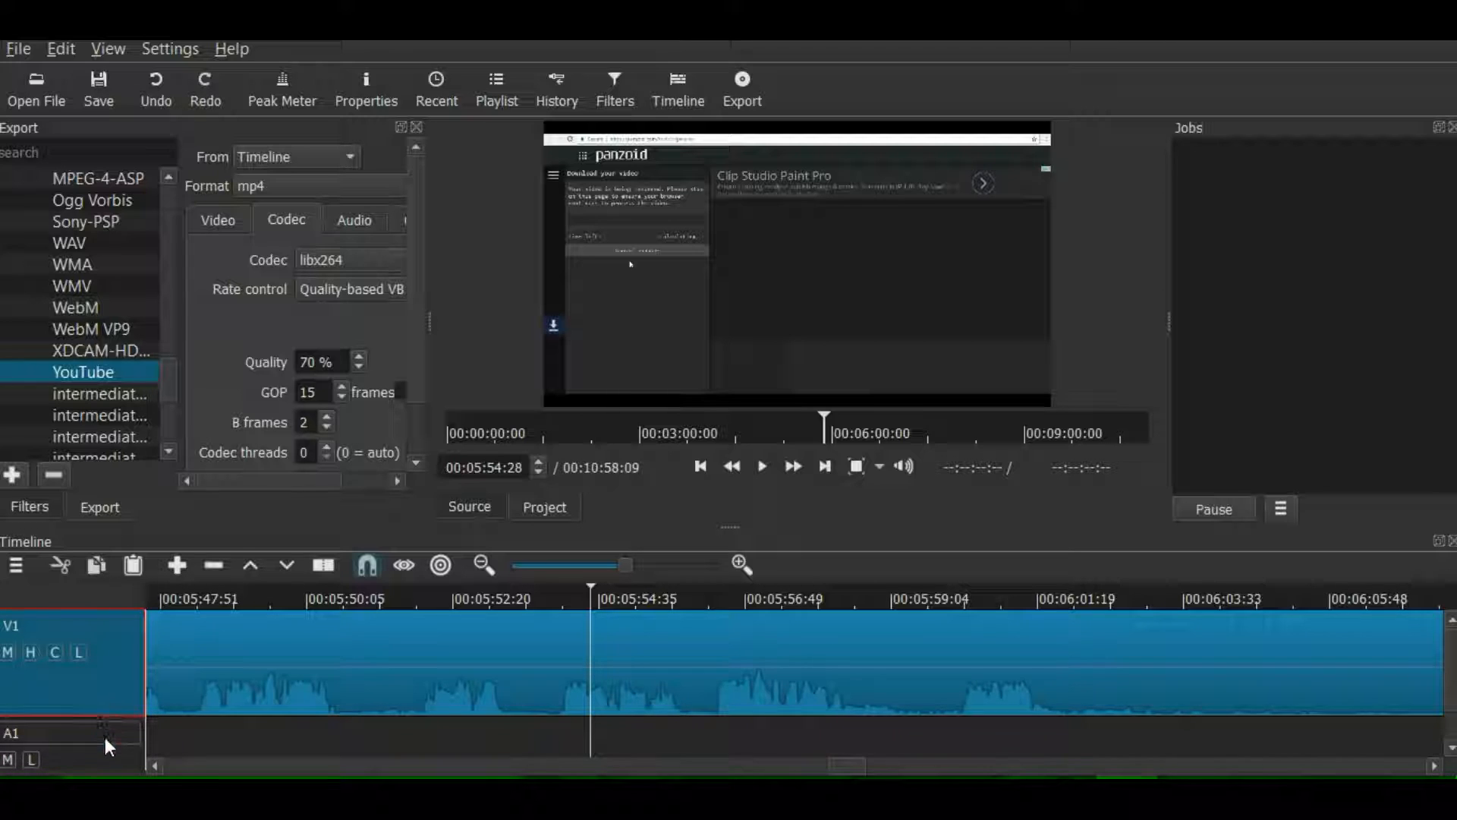
# Split the V1 clip at 00:06:01:28, right where the speech ends and the quiet rendering wait begins.
pyautogui.click(116, 755)
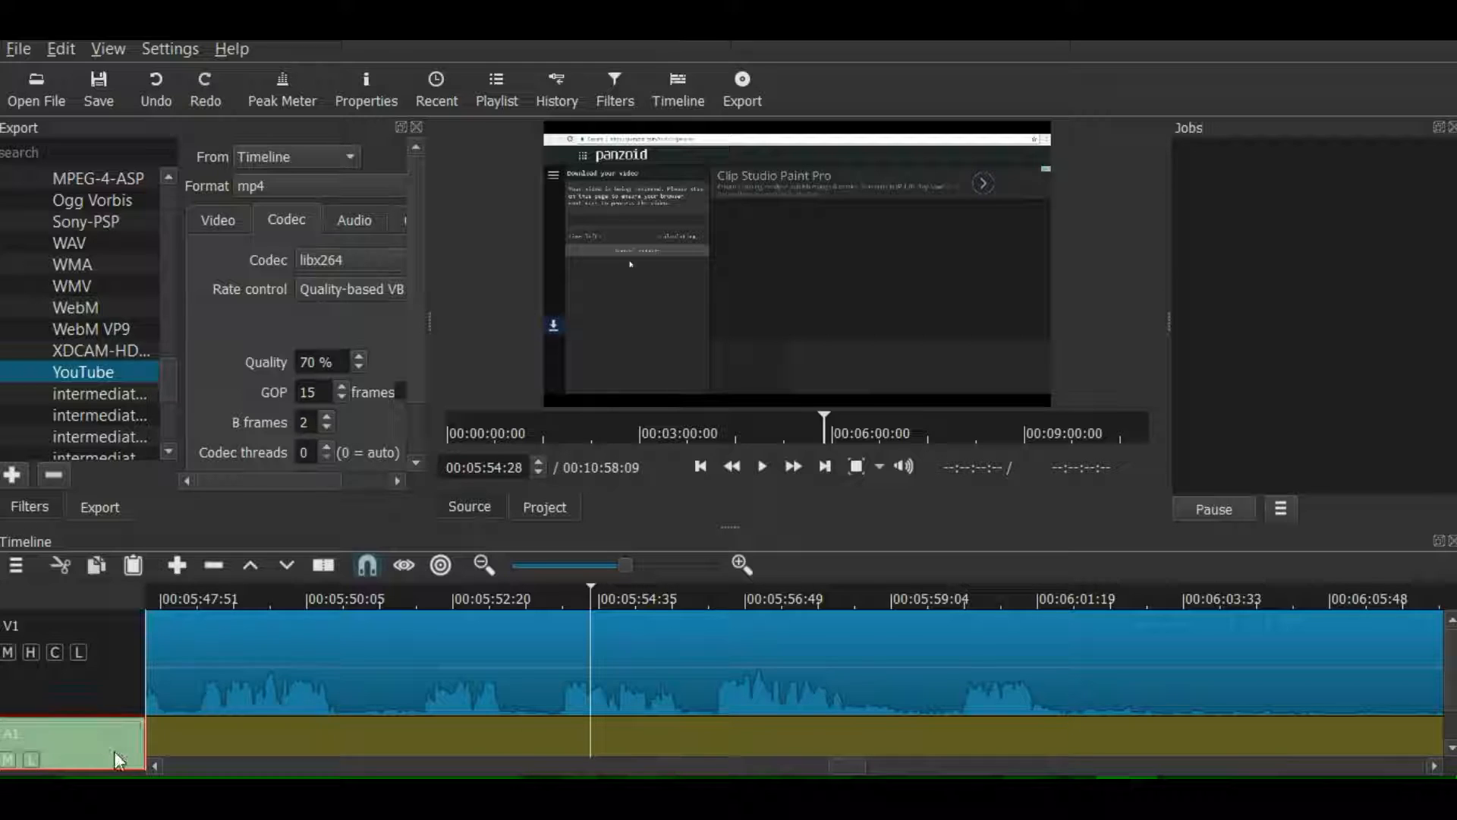
pyautogui.click(102, 700)
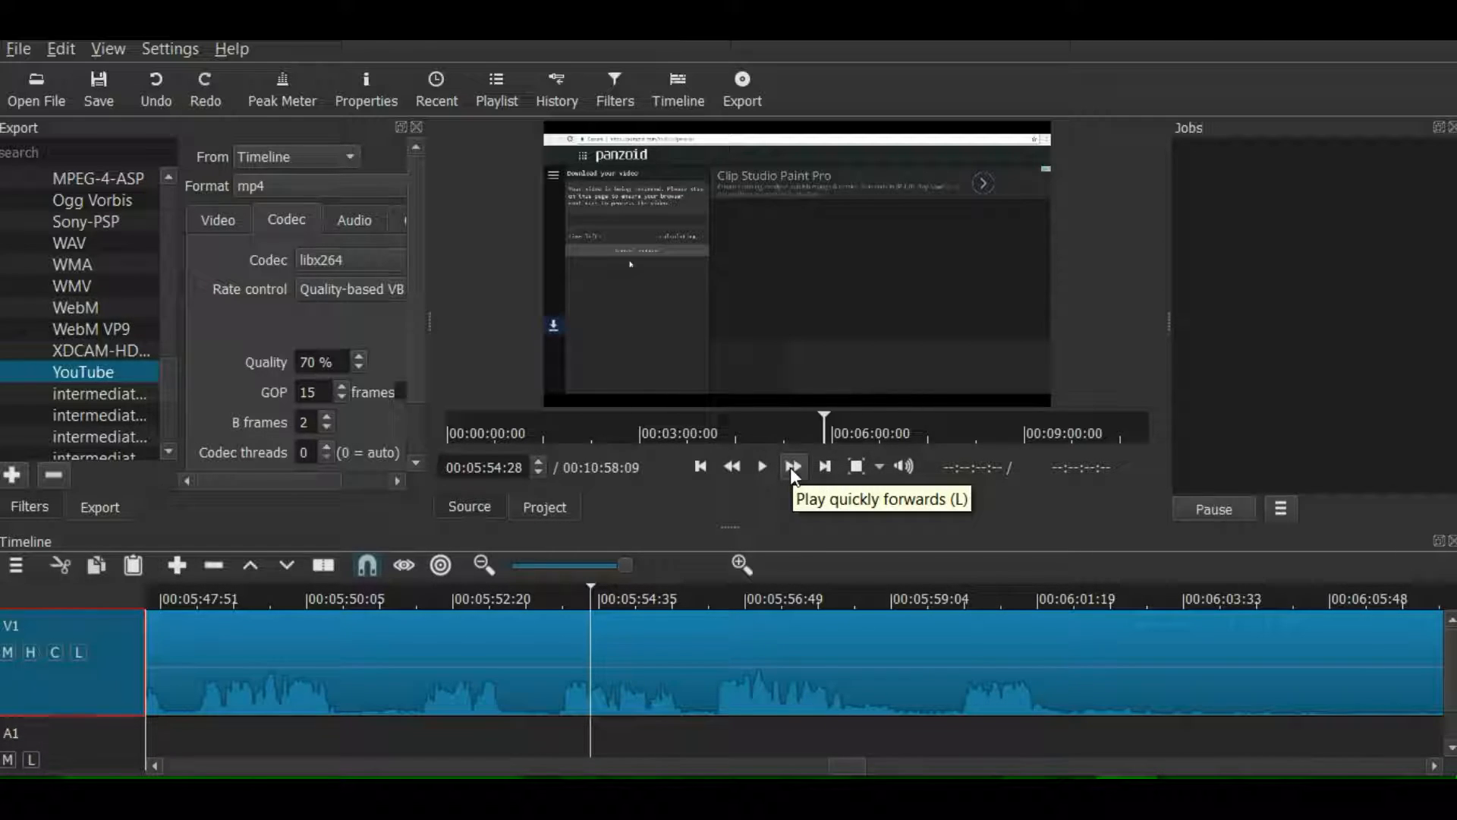
pyautogui.click(765, 465)
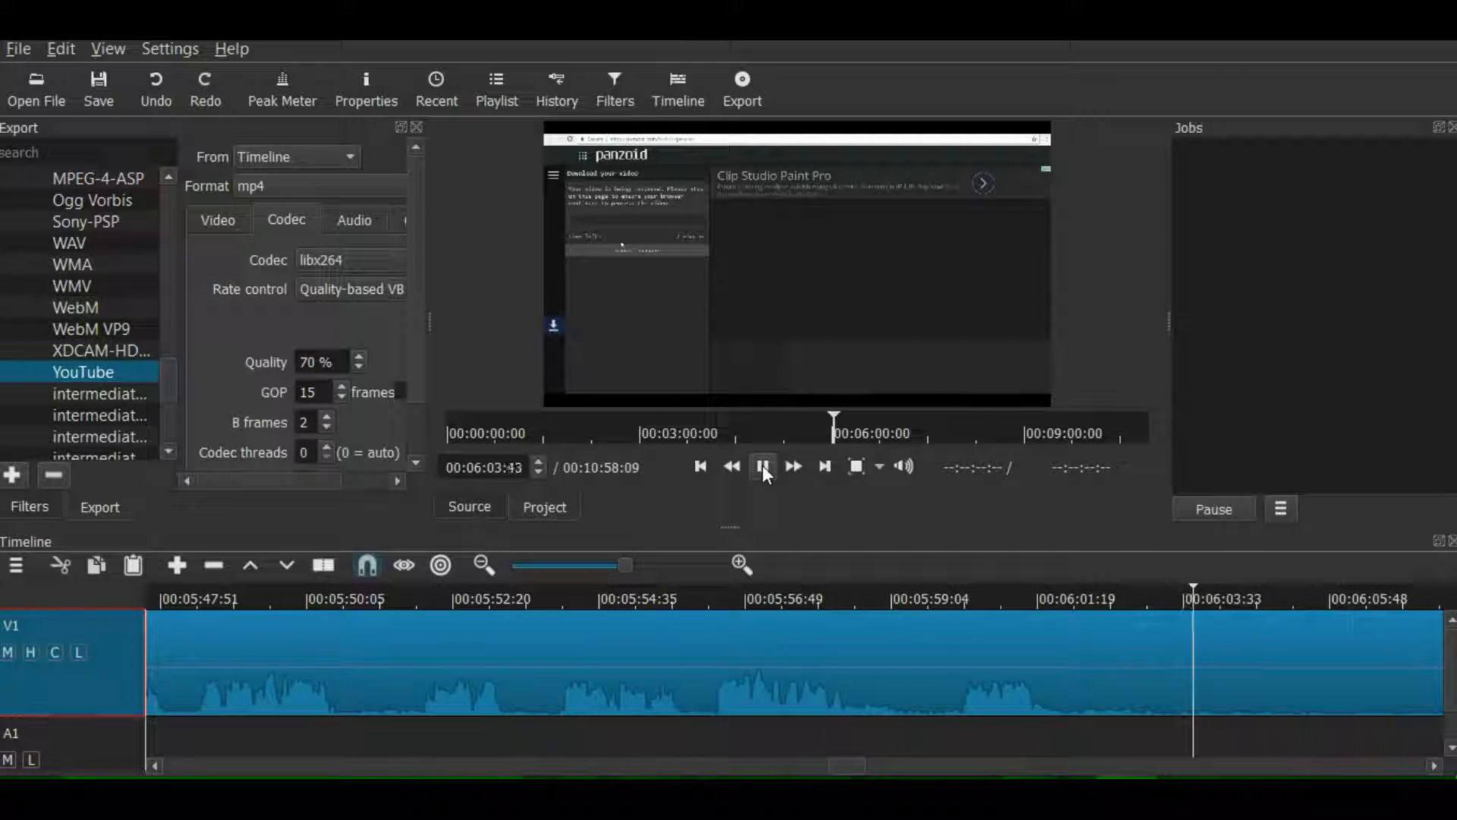
pyautogui.click(762, 466)
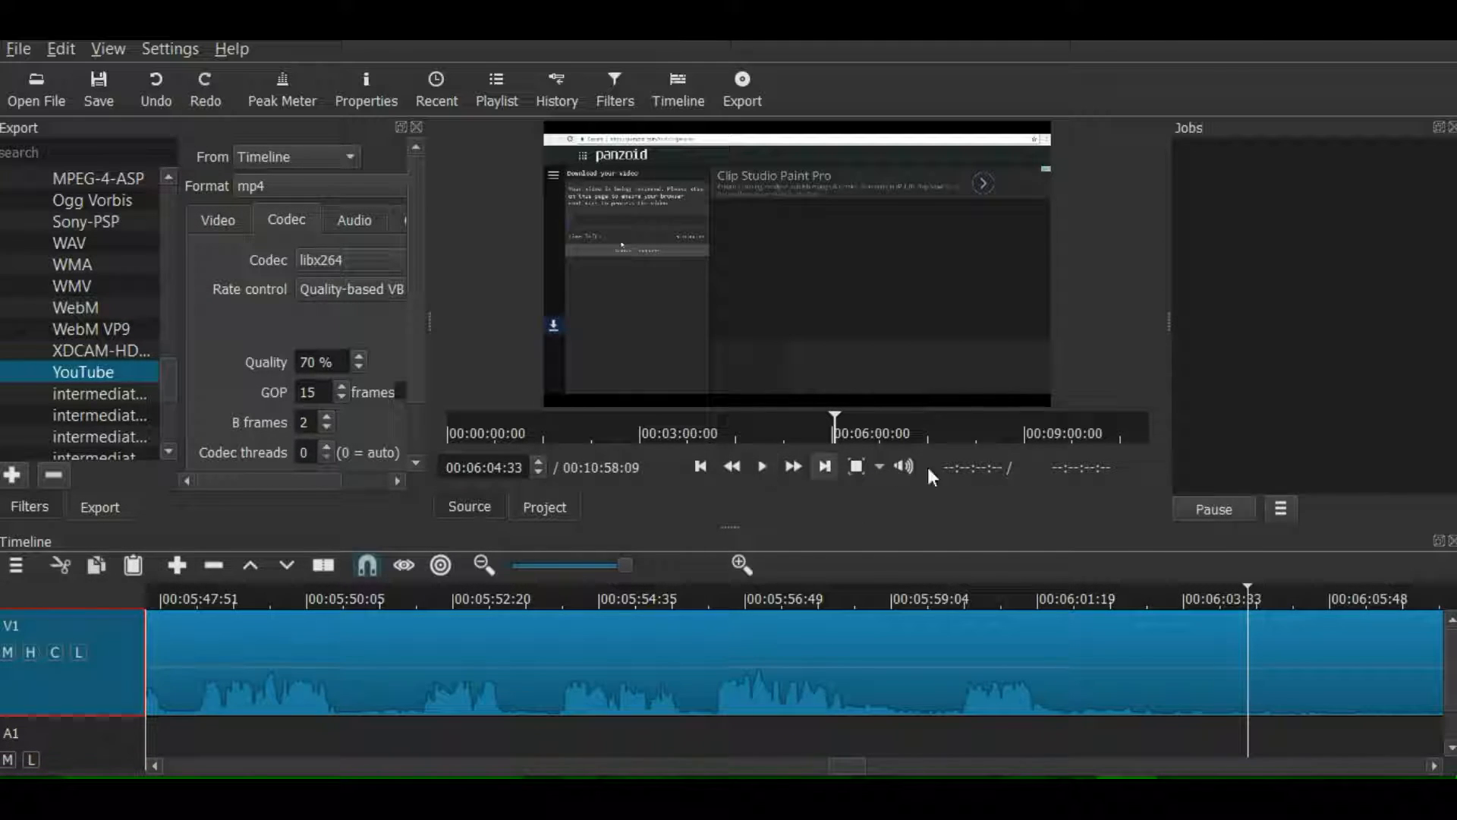
pyautogui.moveTo(1247, 583); pyautogui.dragTo(1065, 622)
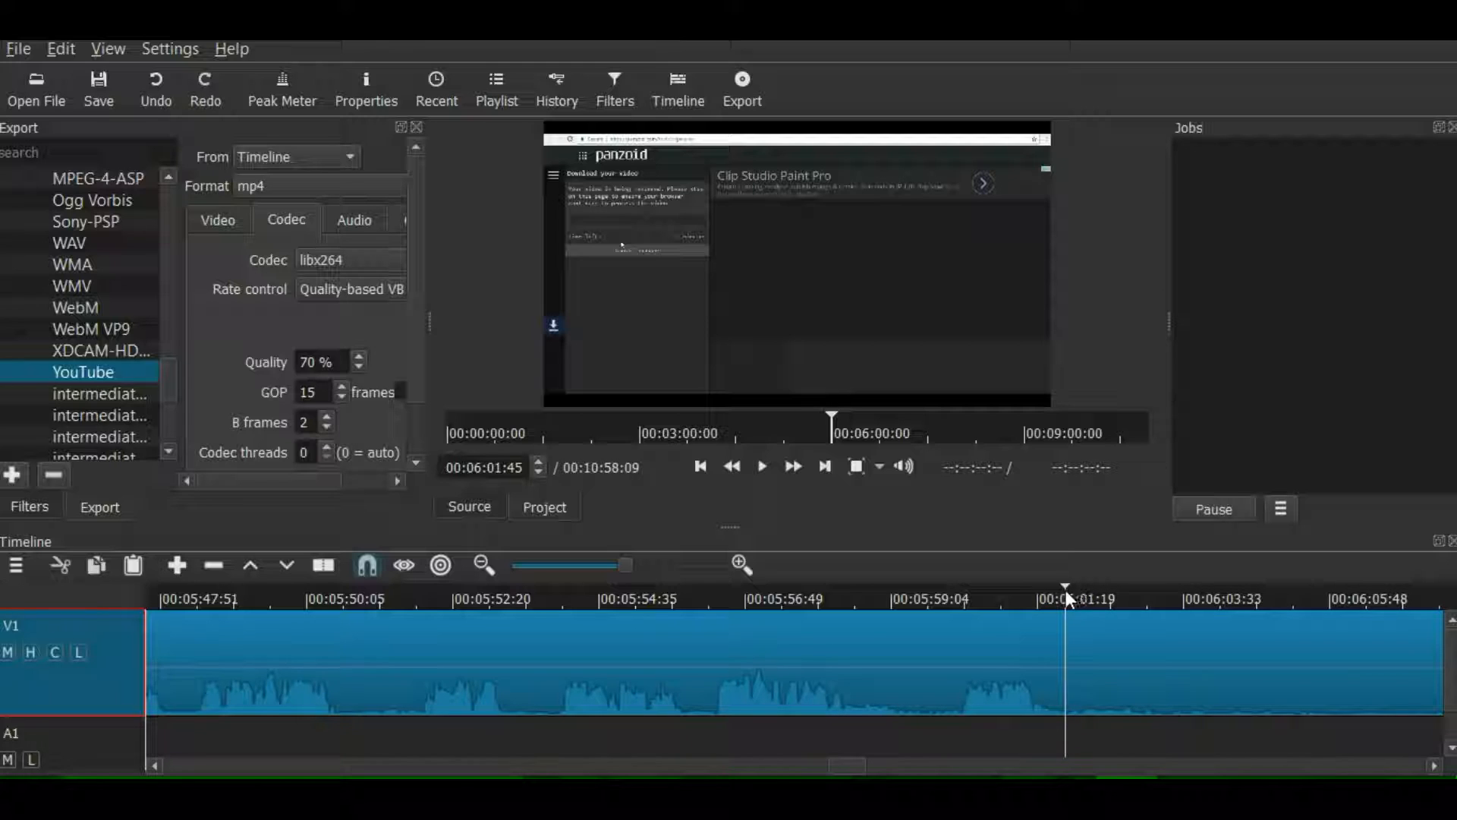
pyautogui.moveTo(1060, 589); pyautogui.dragTo(1049, 598)
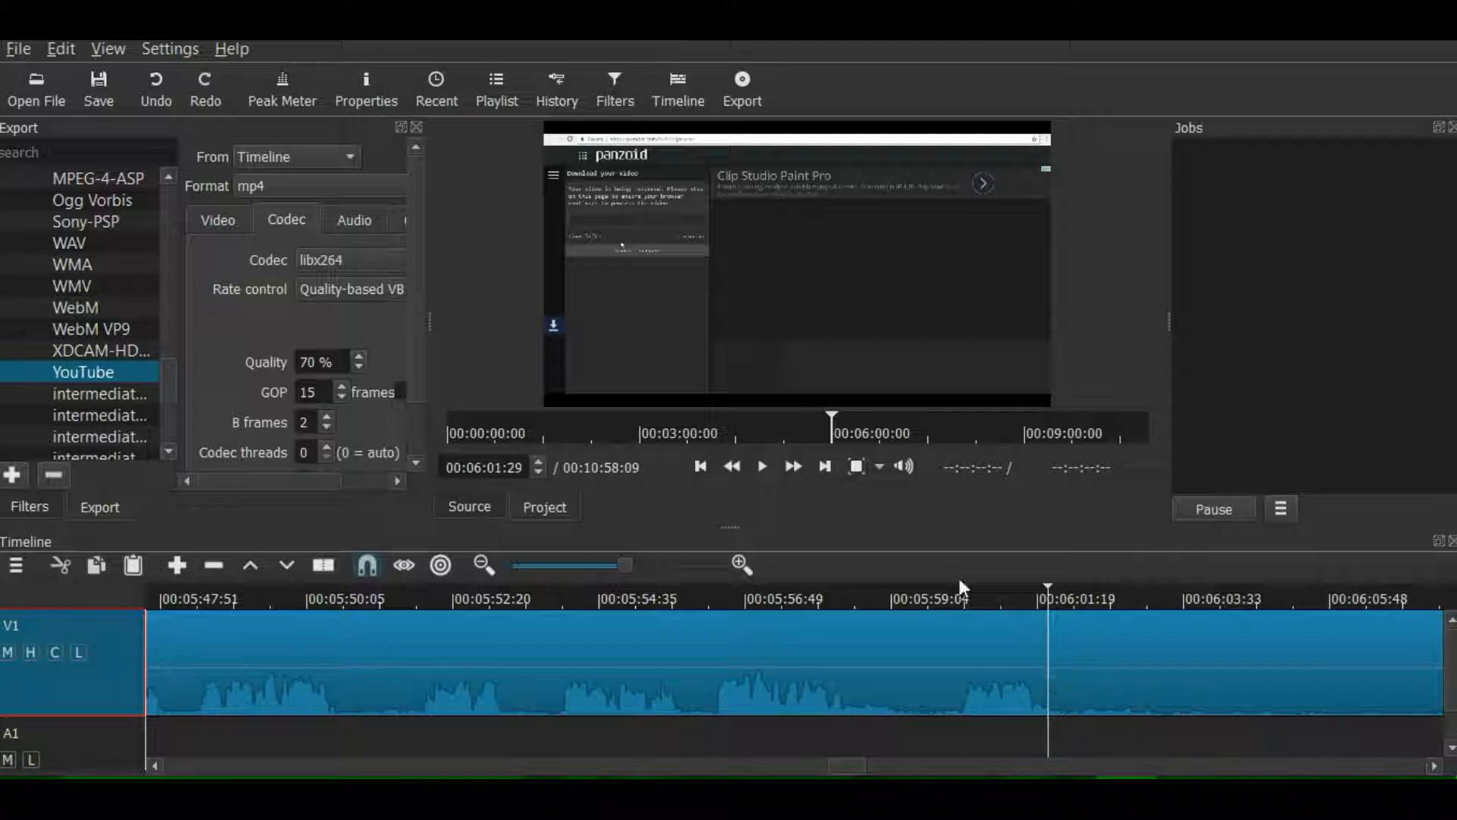
pyautogui.click(761, 464)
pyautogui.moveTo(1173, 585); pyautogui.dragTo(1046, 611)
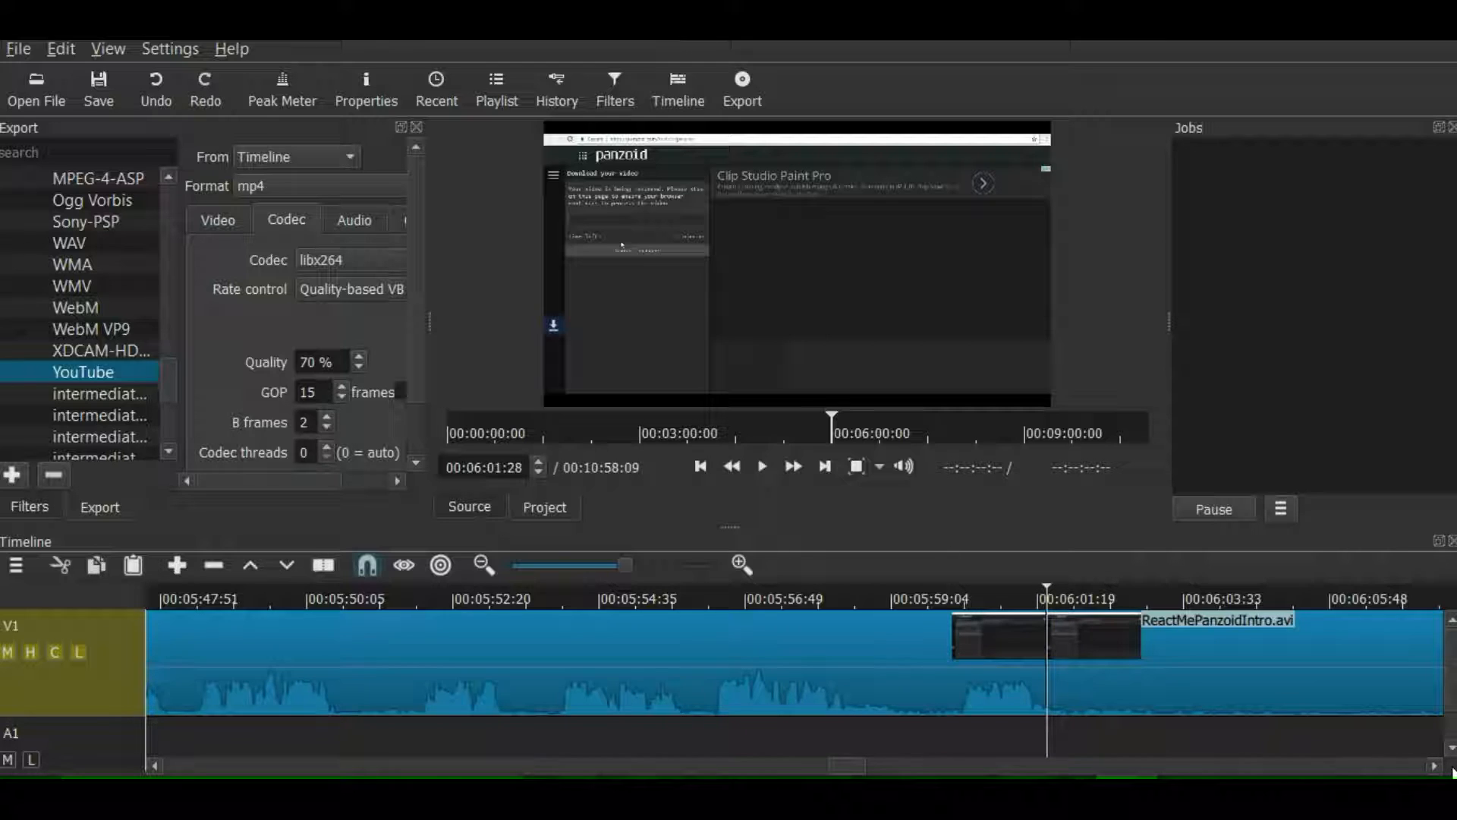
# Move the playhead forward through the quiet stretch to 00:08:27:23, shortly before the speech resumes.
pyautogui.moveTo(1433, 766); pyautogui.dragTo(1432, 767)
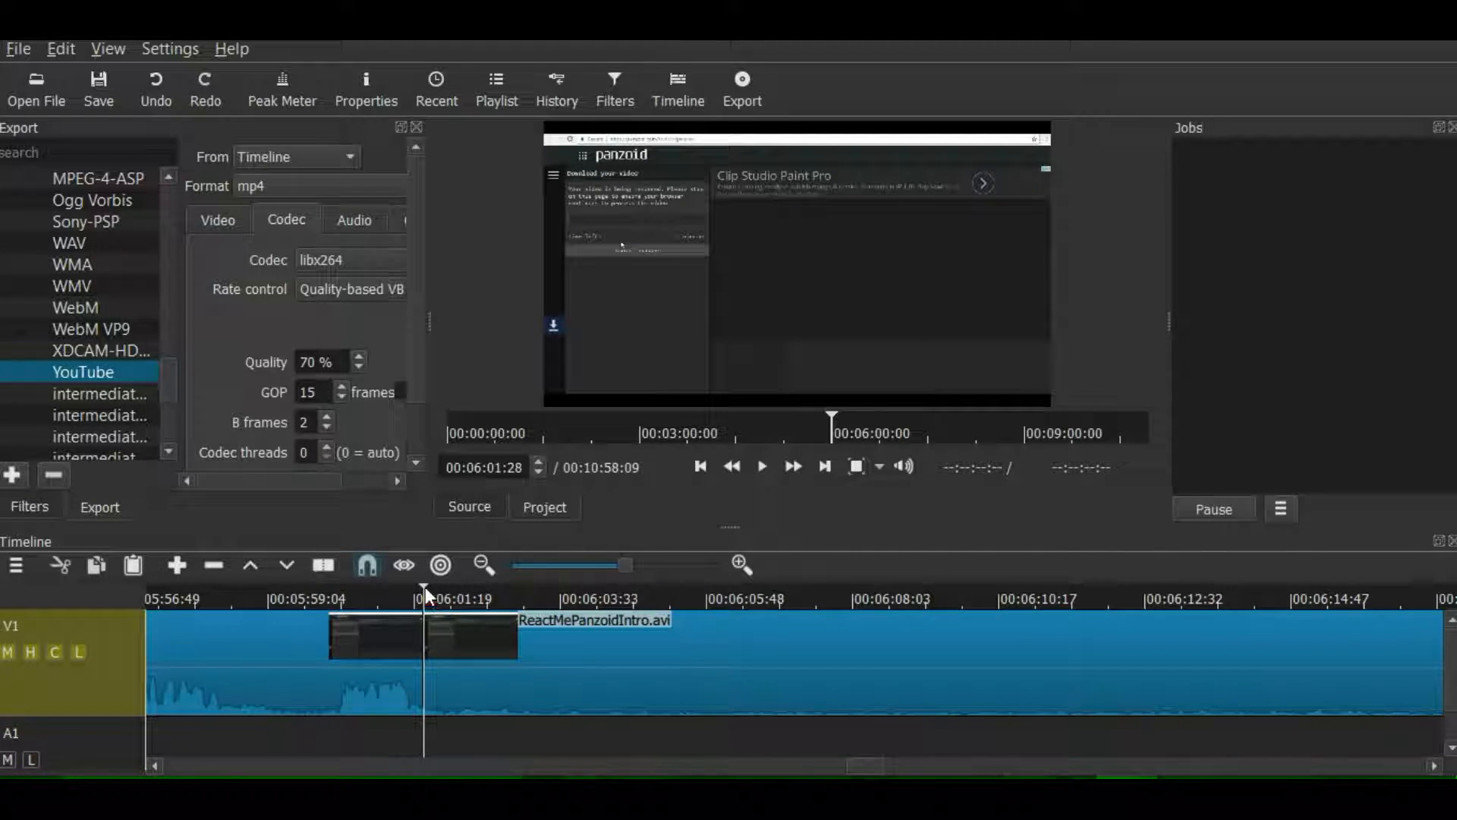
pyautogui.moveTo(425, 585); pyautogui.dragTo(1272, 647)
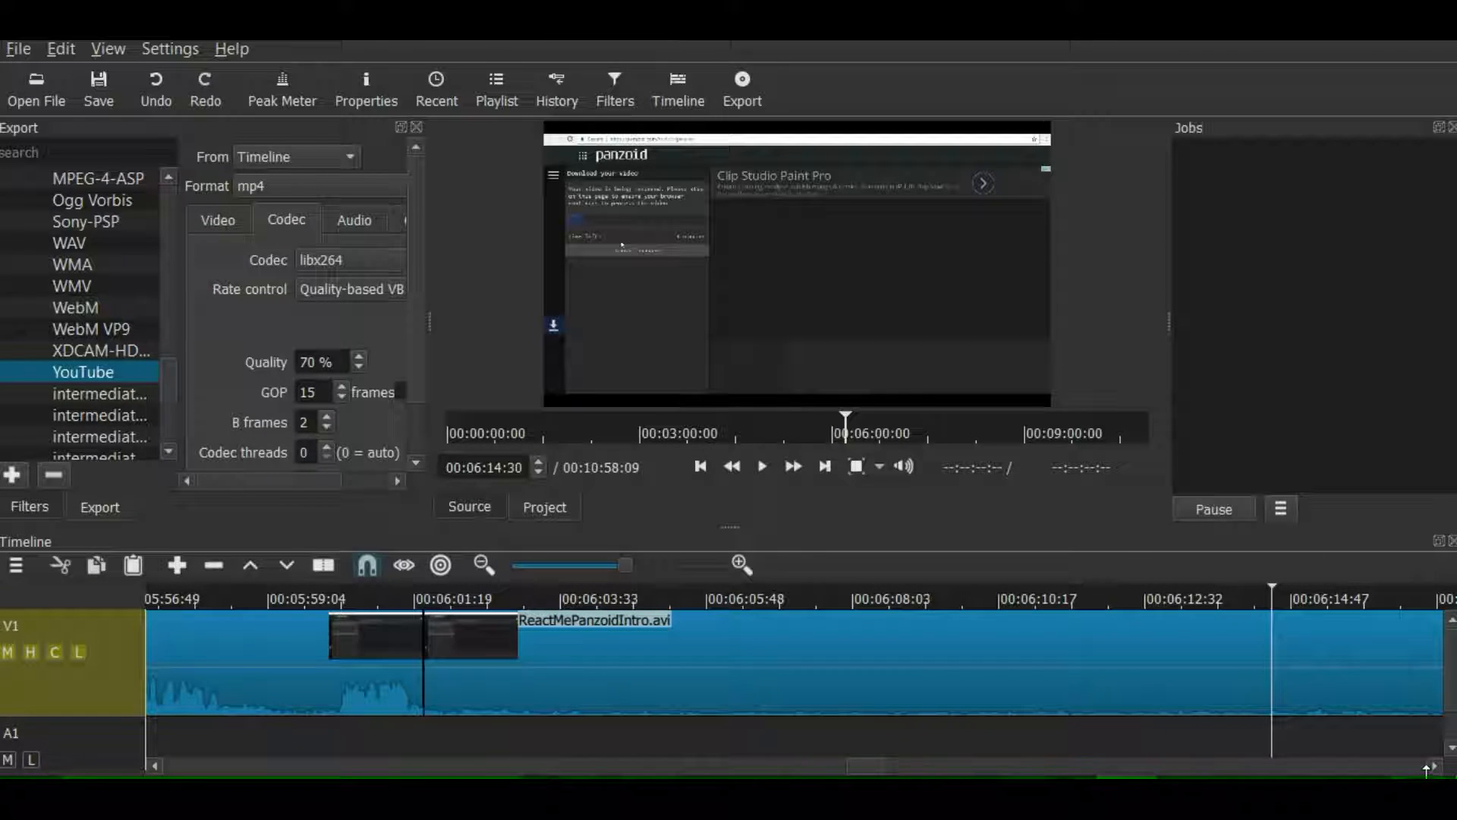
pyautogui.moveTo(1434, 767); pyautogui.dragTo(1433, 767)
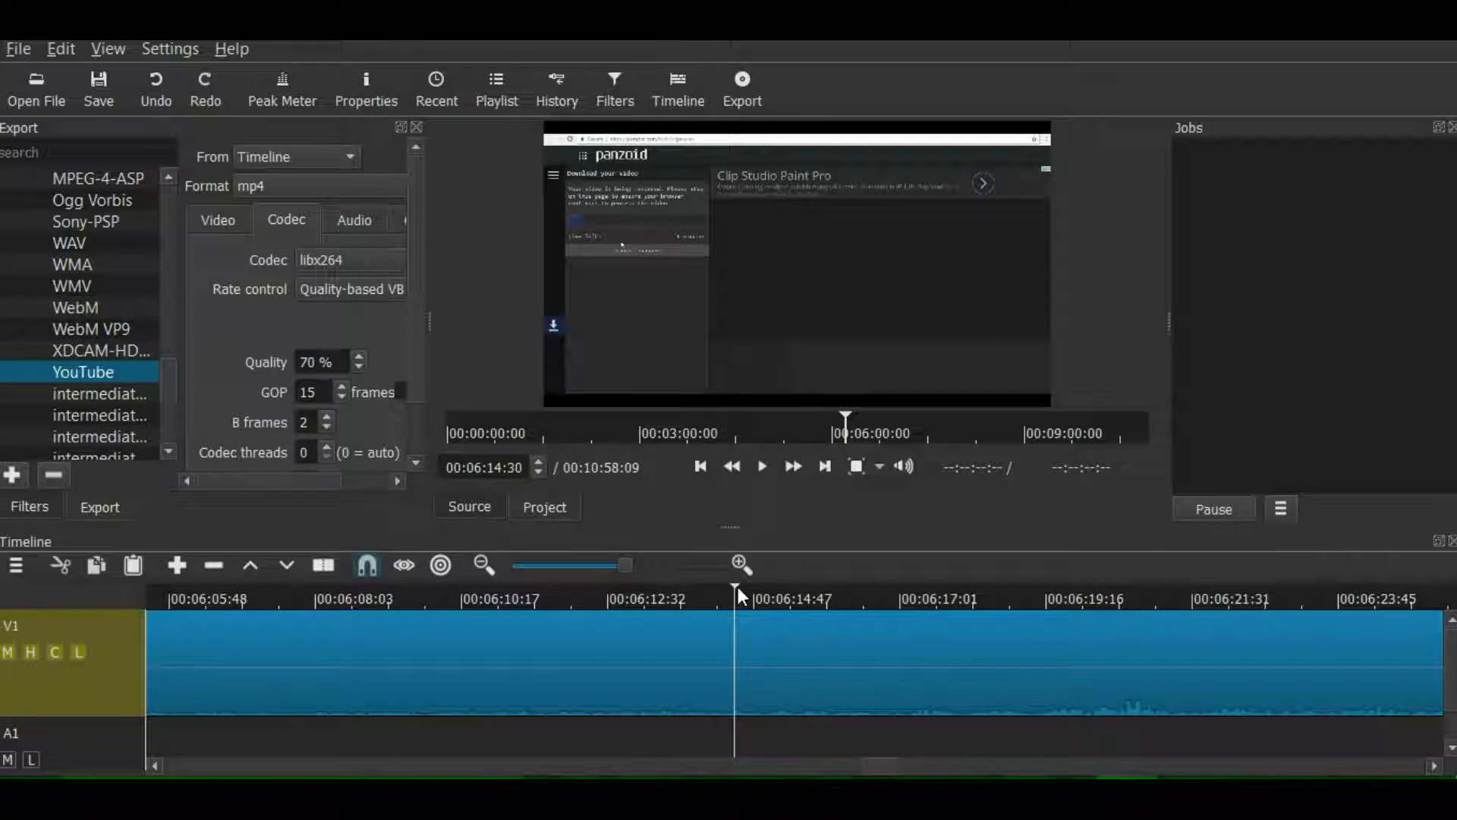
pyautogui.moveTo(737, 586); pyautogui.dragTo(1234, 617)
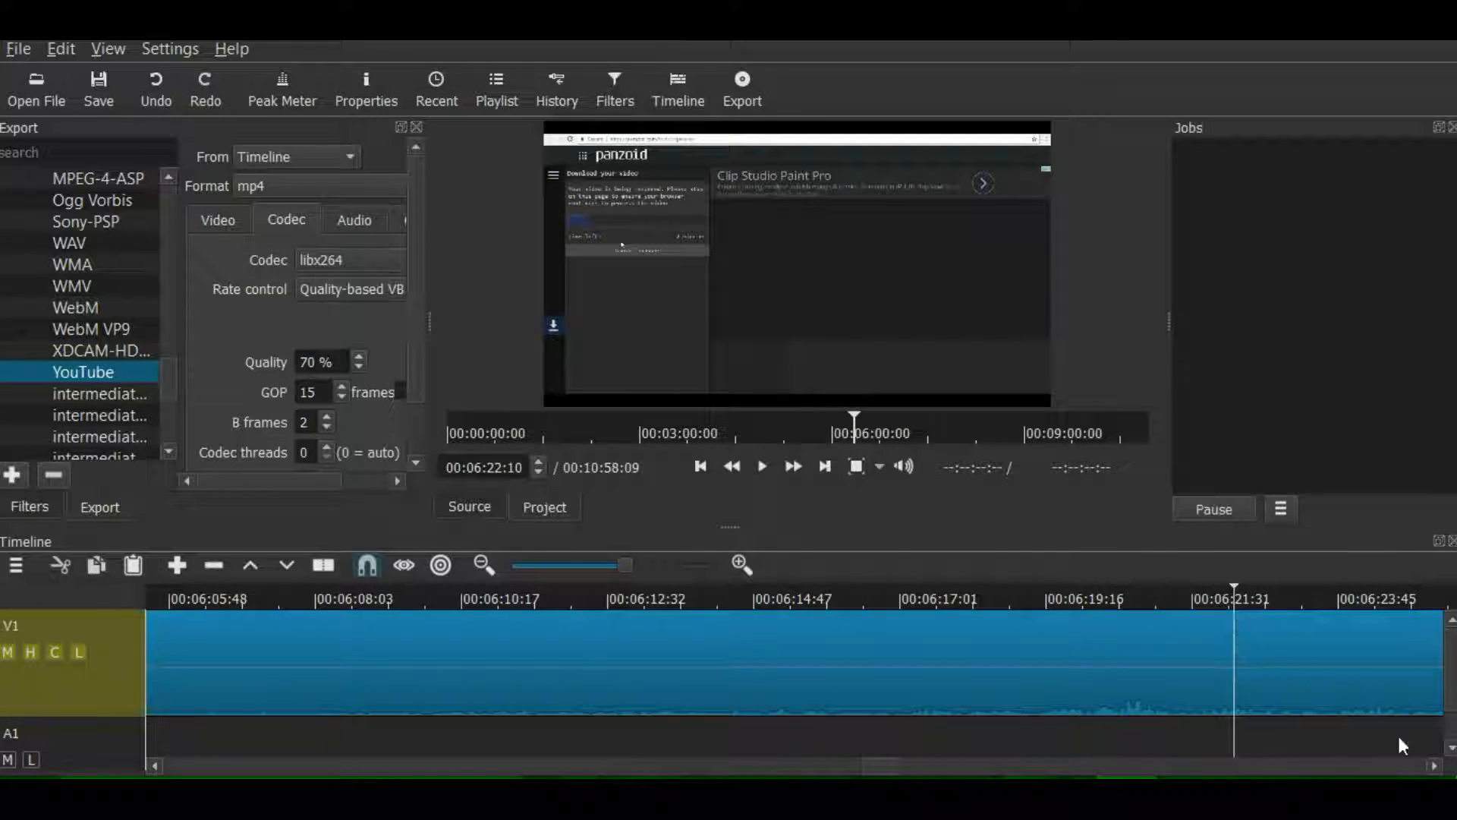
pyautogui.moveTo(1433, 768); pyautogui.dragTo(1433, 768)
pyautogui.click(1433, 768)
pyautogui.click(1434, 768)
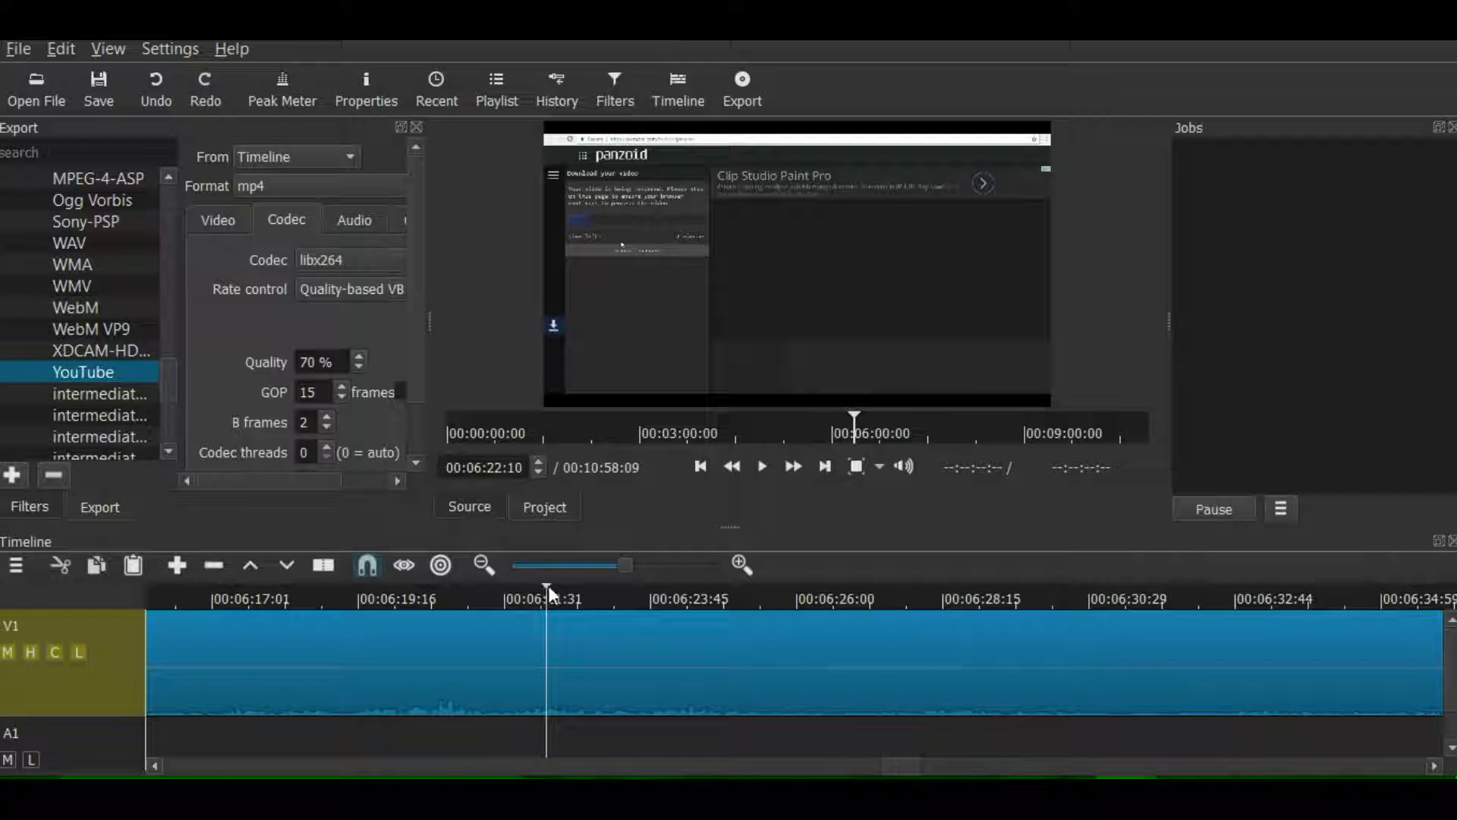
pyautogui.moveTo(547, 585); pyautogui.dragTo(1265, 645)
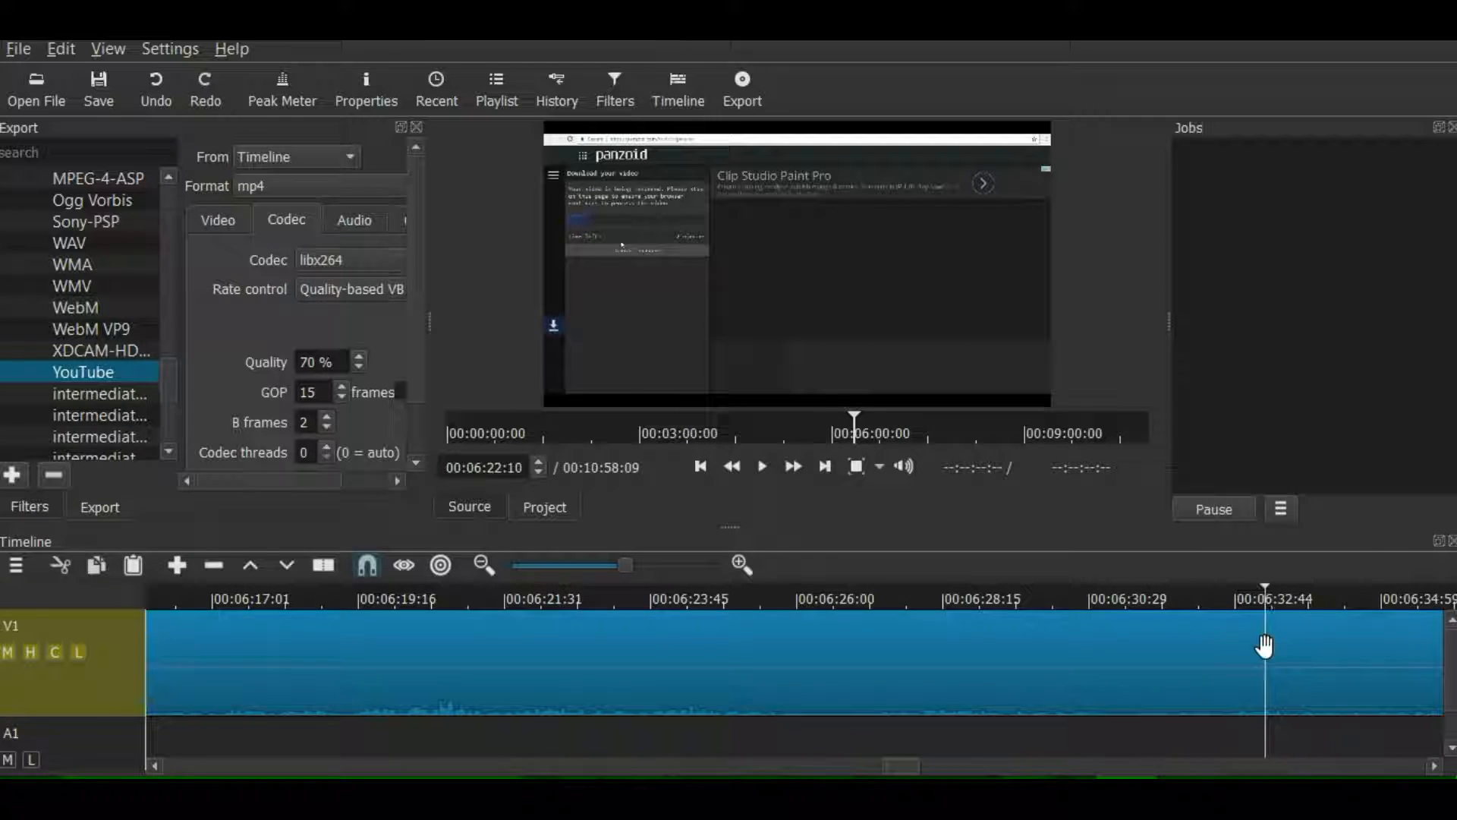
pyautogui.click(1431, 766)
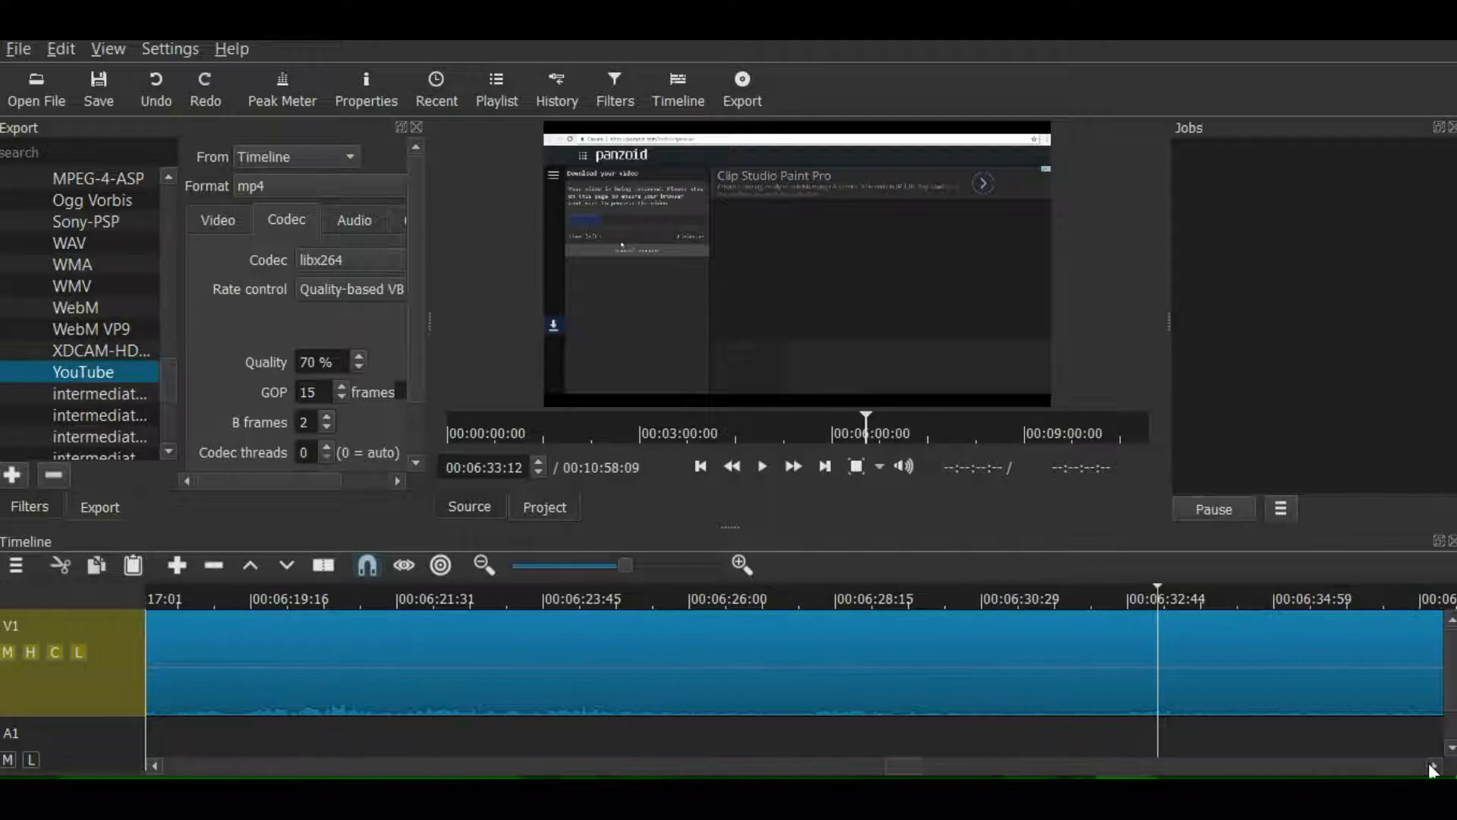
pyautogui.click(1431, 766)
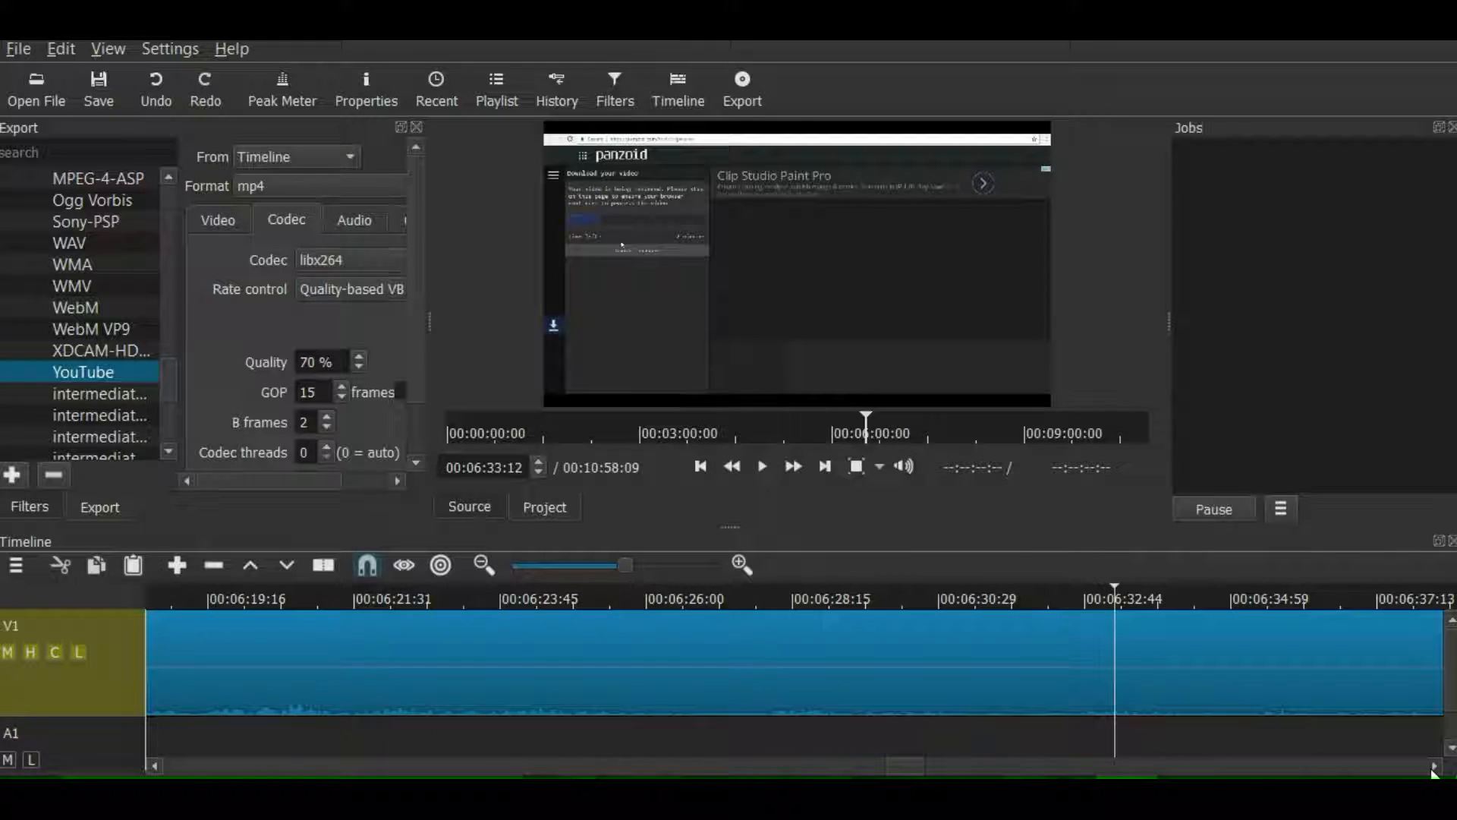
pyautogui.click(1431, 766)
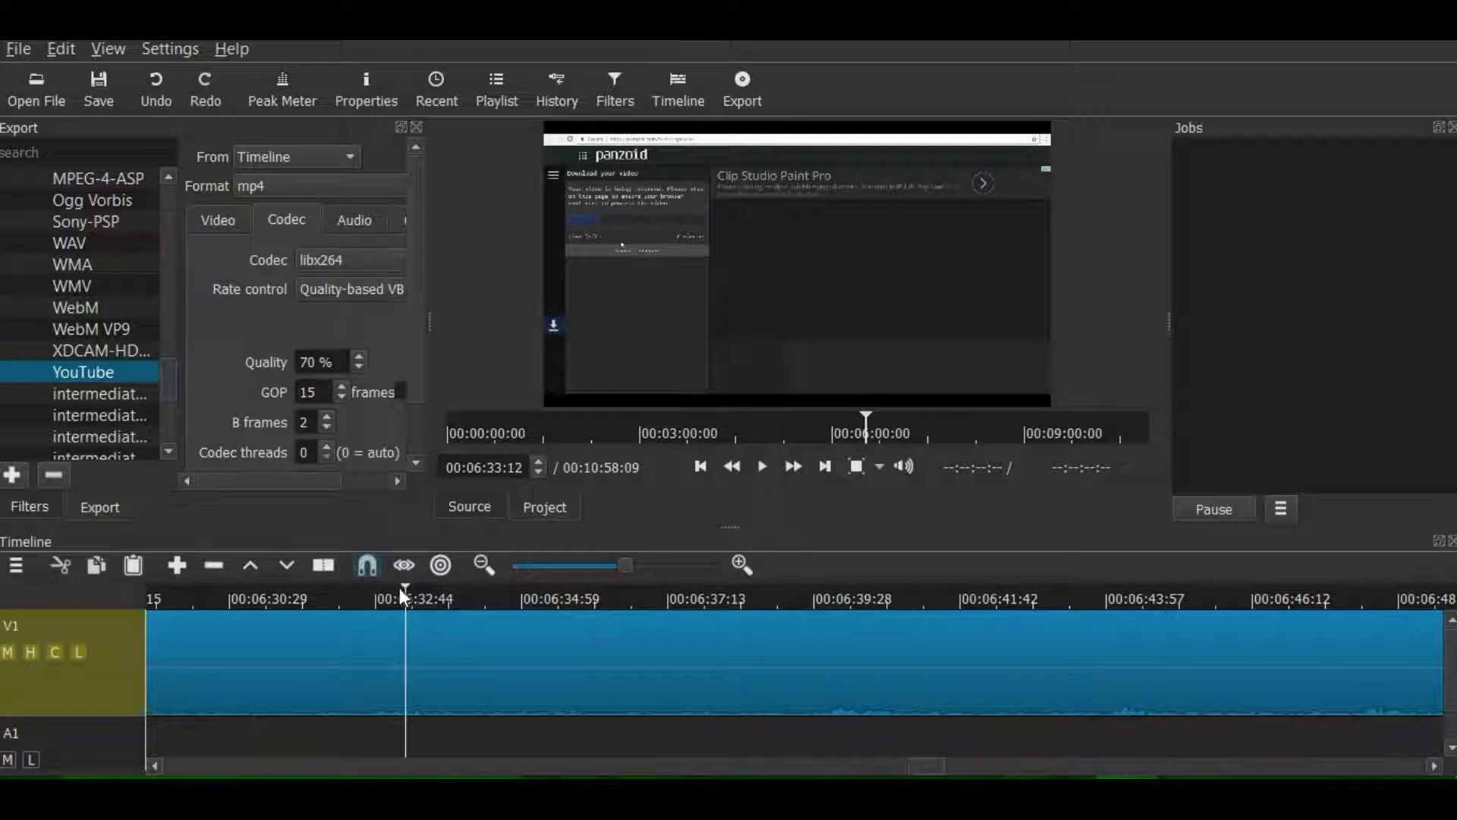
pyautogui.moveTo(403, 585); pyautogui.dragTo(842, 724)
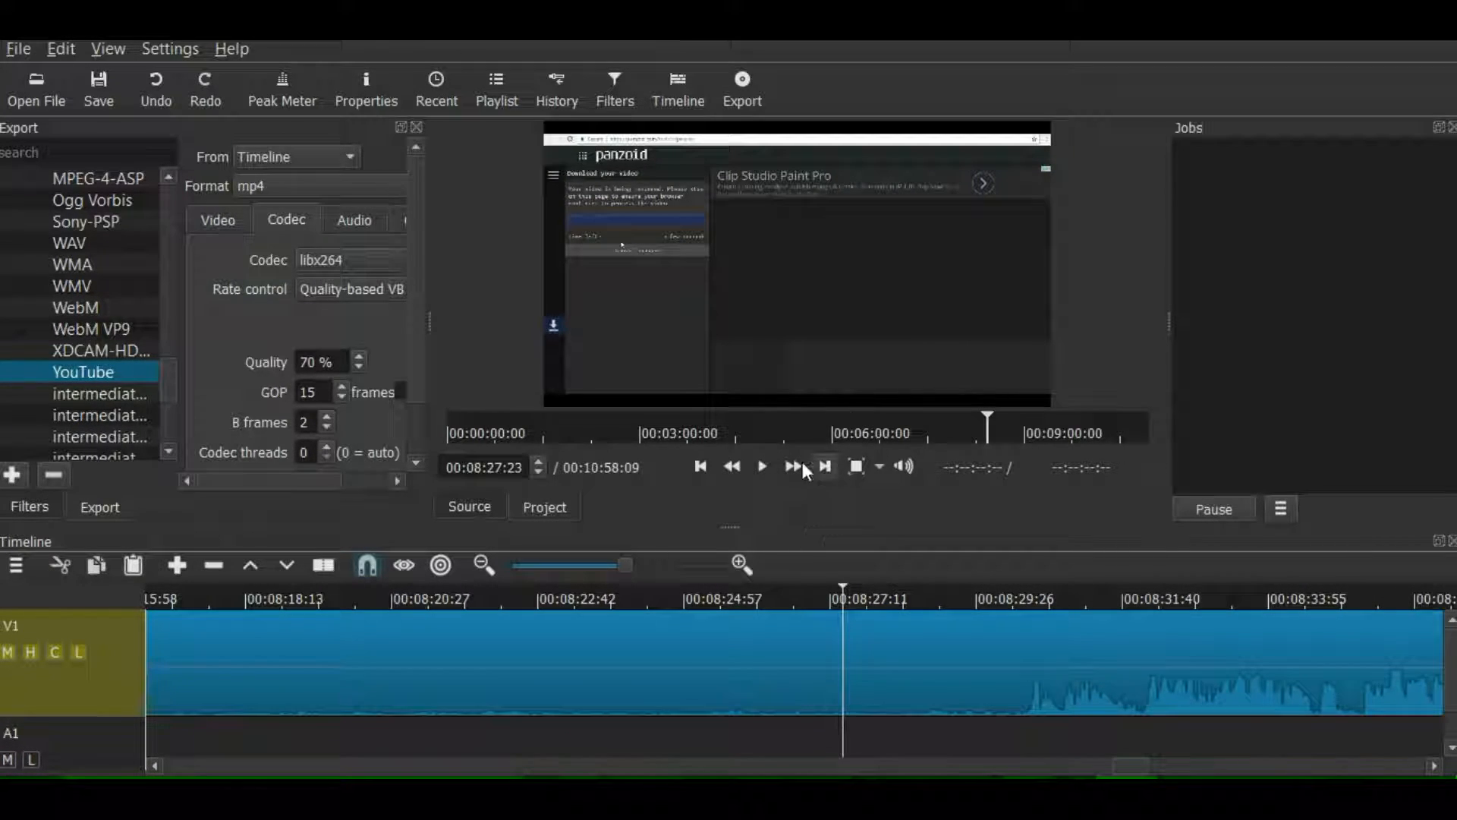
# Play the passage where the speech resumes, then split the V1 clip just before it at 00:08:29:35.
pyautogui.click(759, 467)
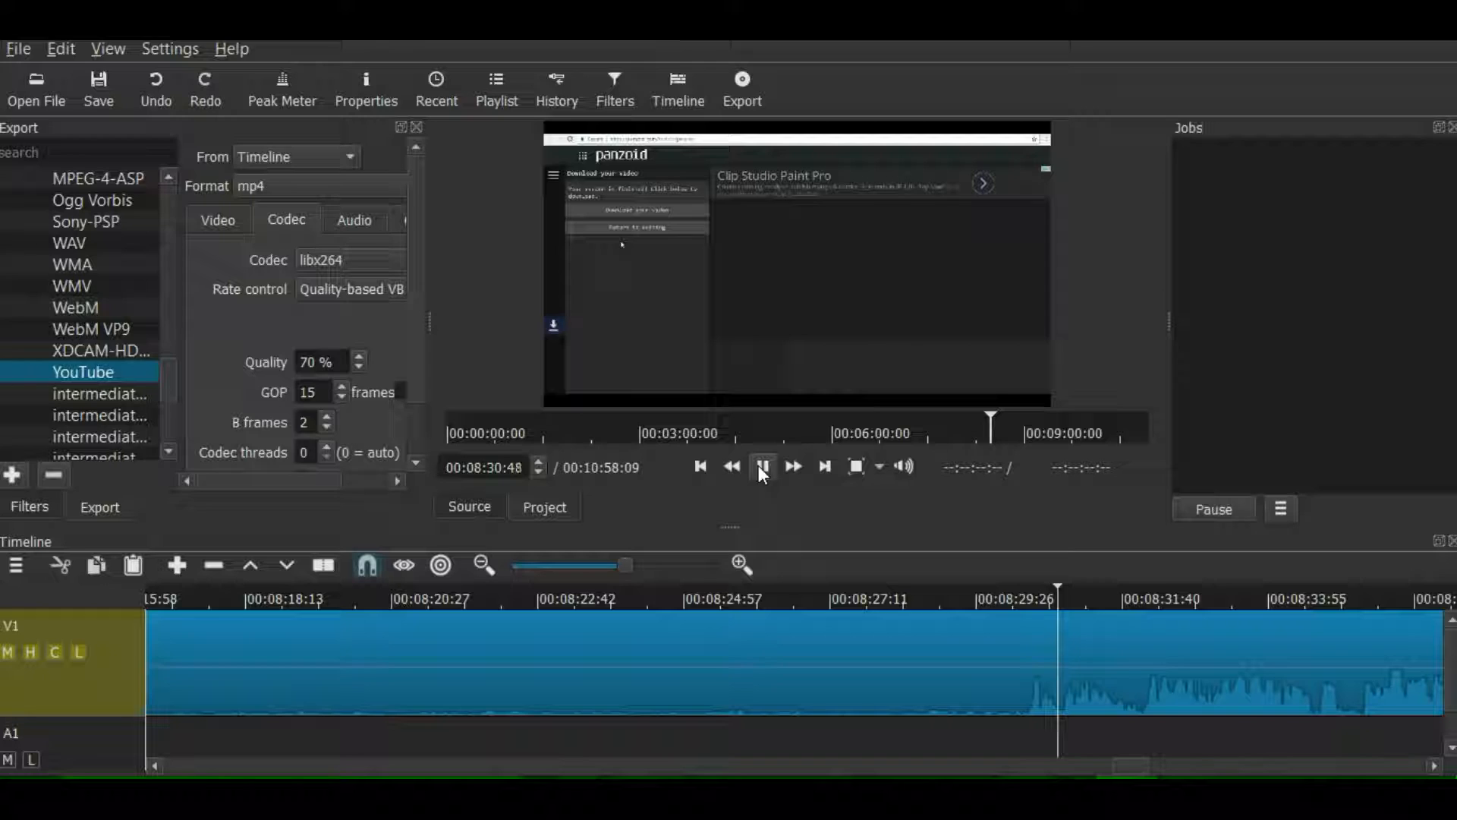
pyautogui.click(762, 467)
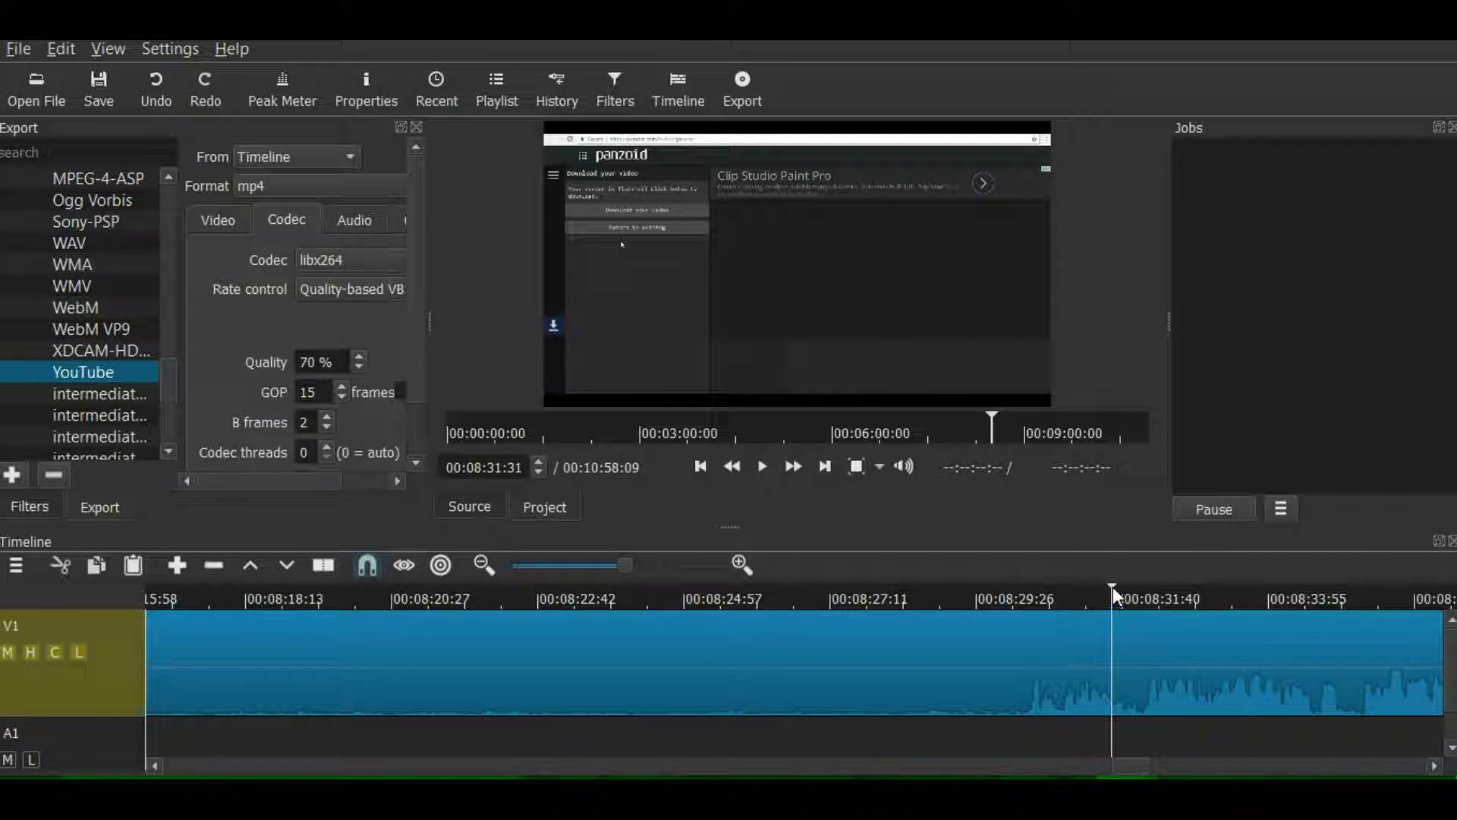
pyautogui.moveTo(1112, 586); pyautogui.dragTo(986, 596)
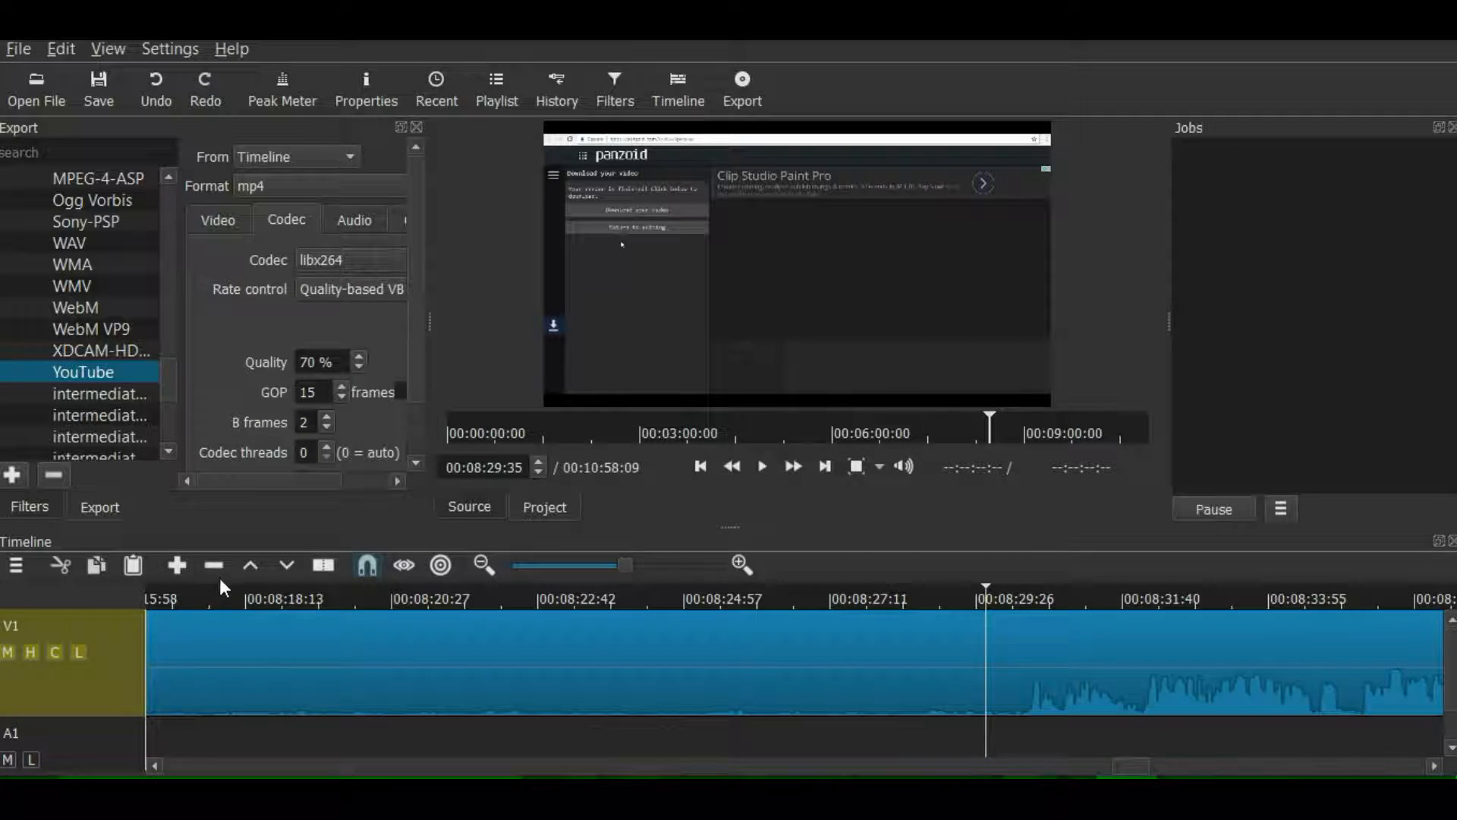
pyautogui.click(323, 565)
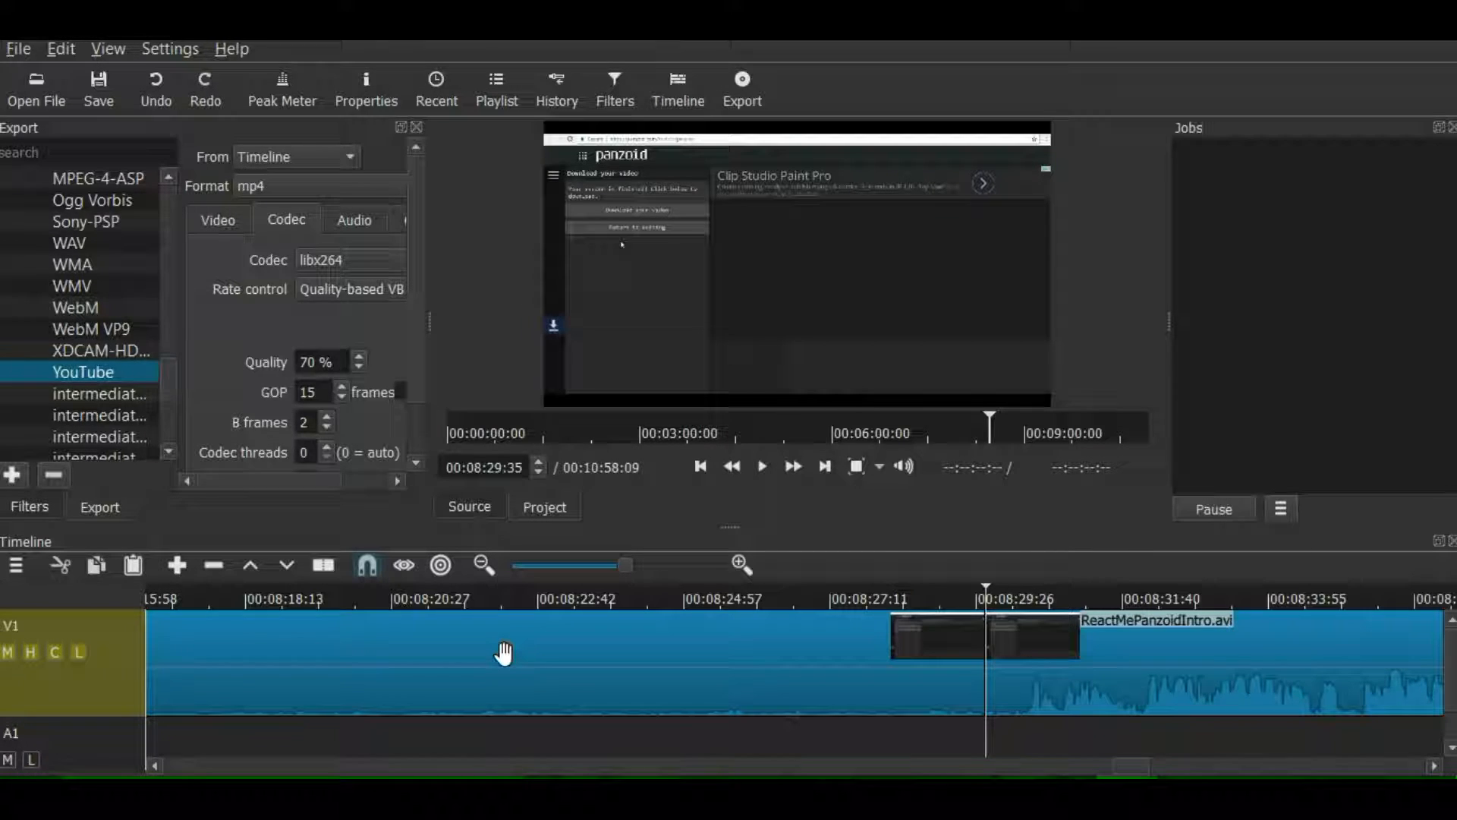
# Set the playback speed of the quiet middle segment between the two cuts to 20x in its properties.
pyautogui.click(542, 654)
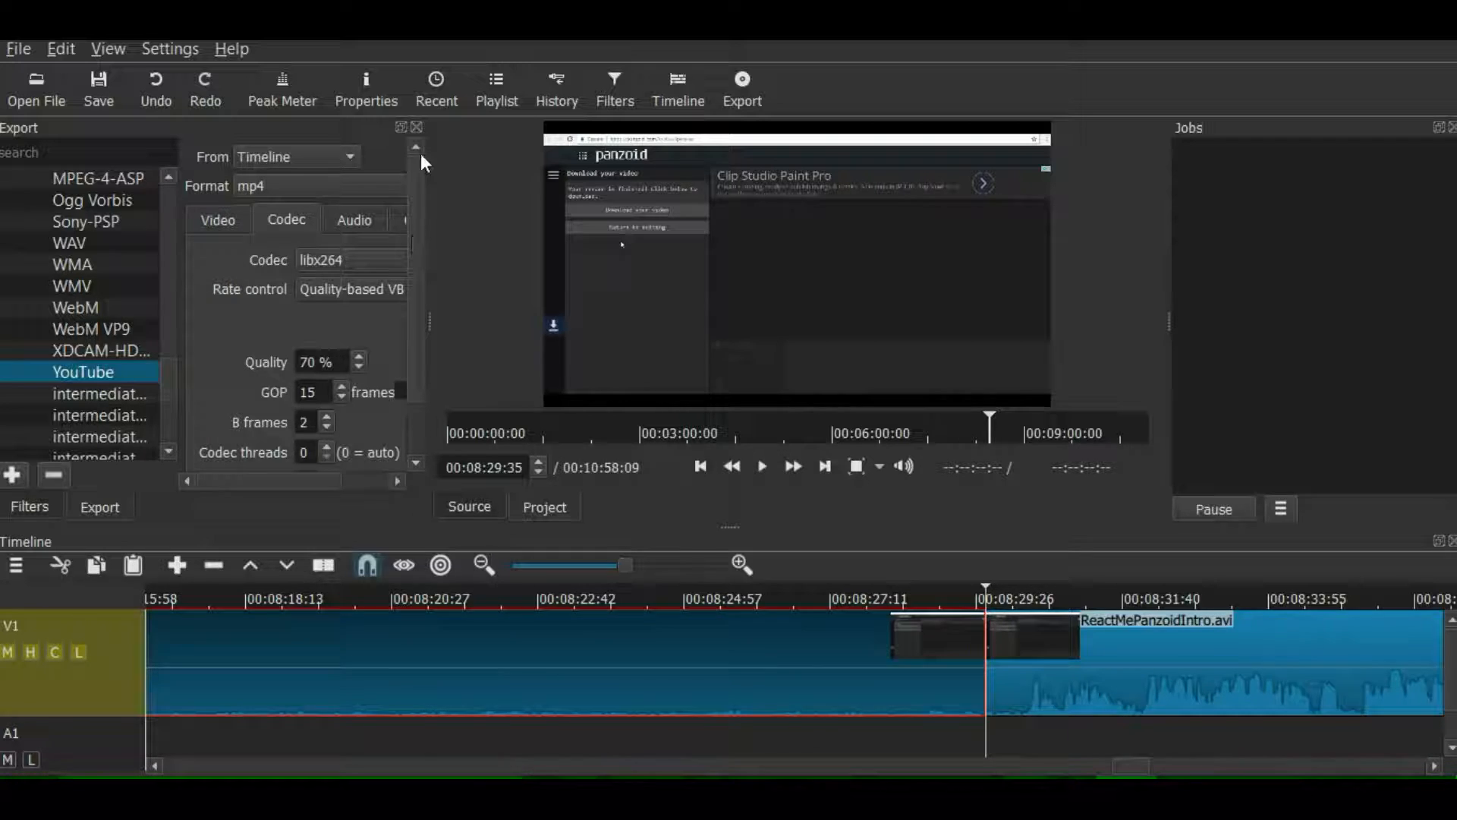
pyautogui.click(371, 94)
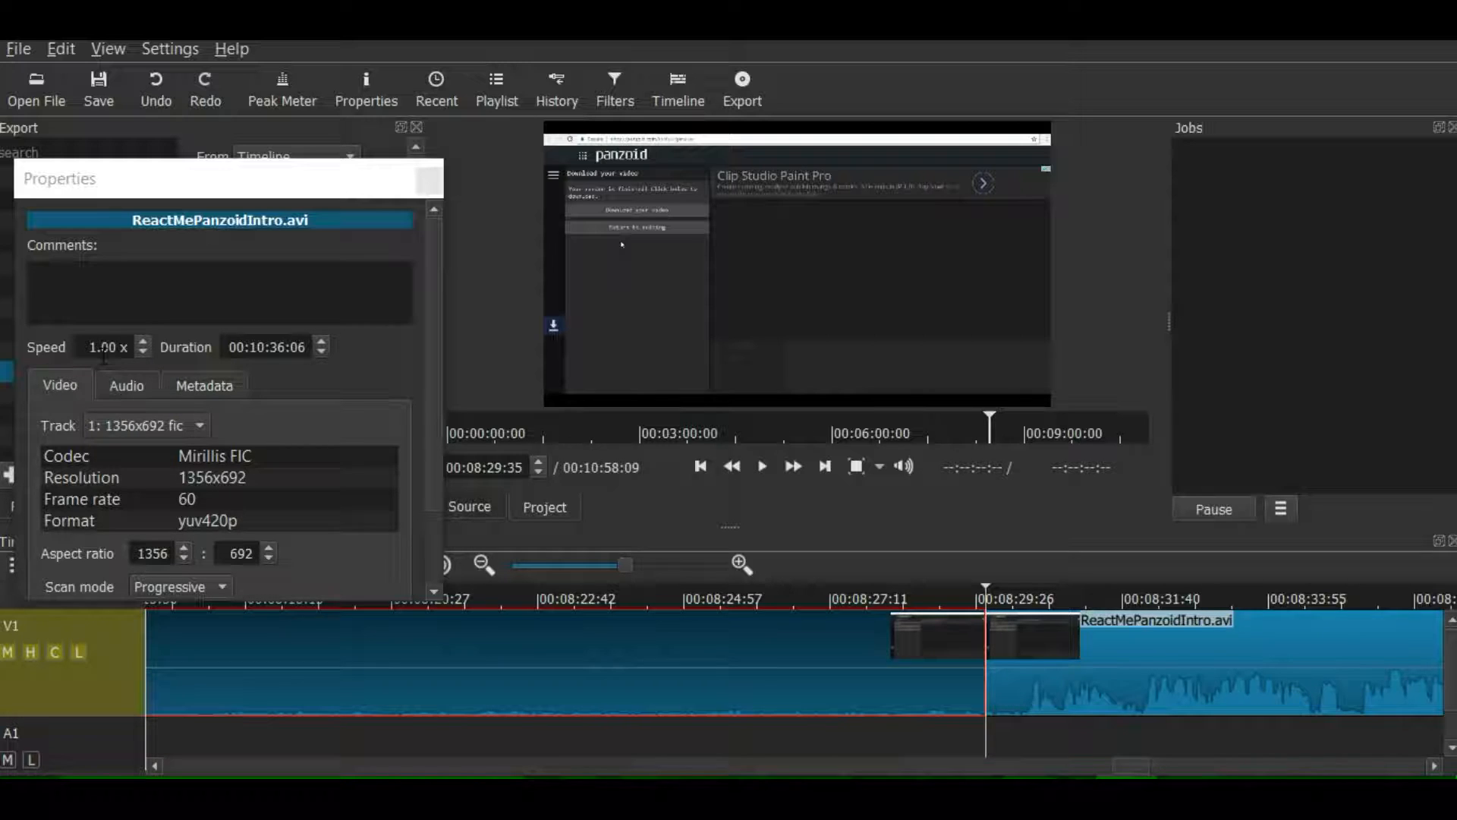
pyautogui.click(142, 342)
pyautogui.click(143, 342)
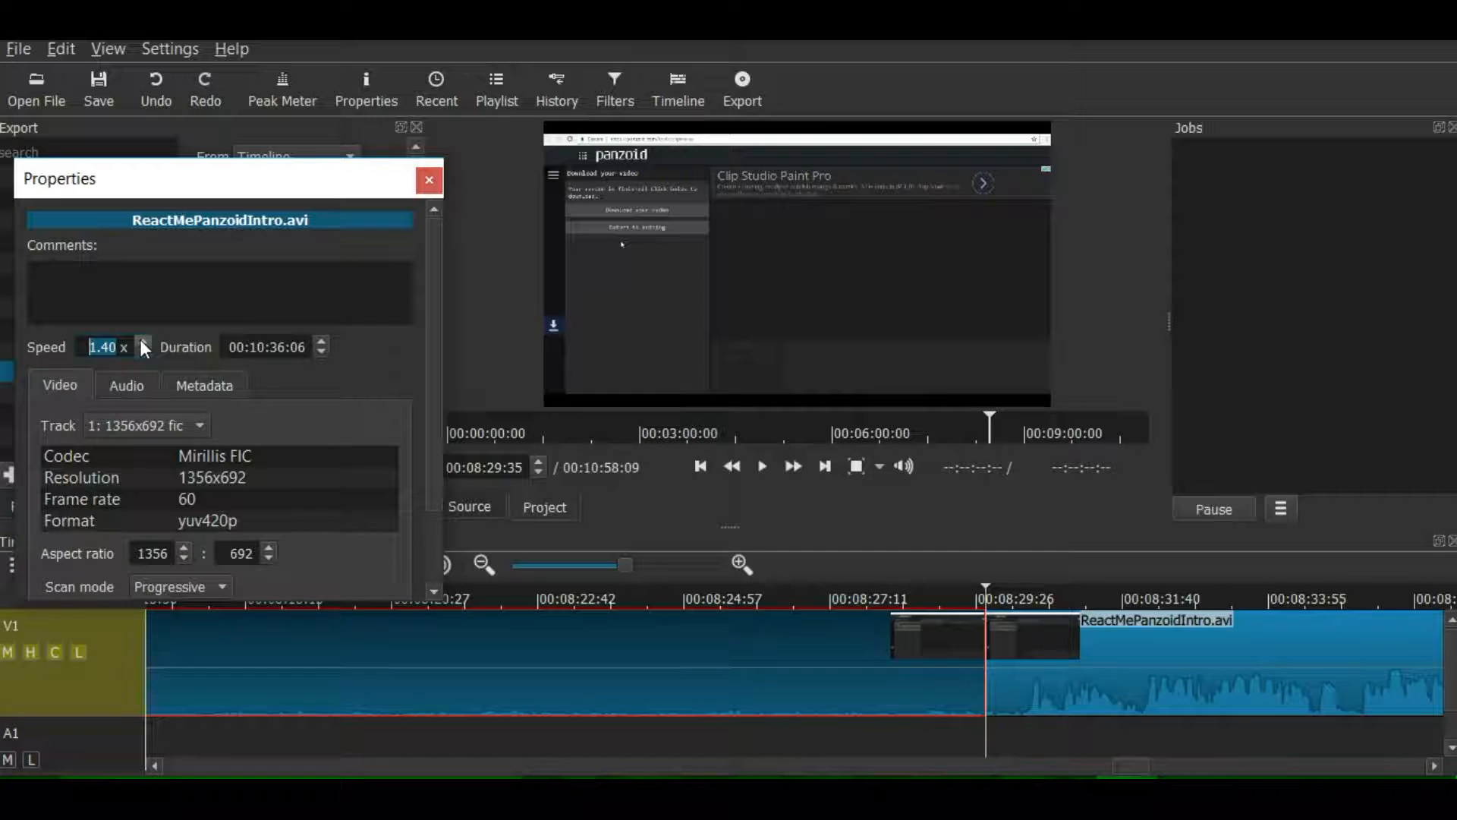
pyautogui.click(142, 342)
pyautogui.click(141, 342)
pyautogui.click(143, 342)
pyautogui.click(143, 342)
pyautogui.click(143, 343)
pyautogui.click(143, 343)
pyautogui.click(142, 342)
pyautogui.press('Return')
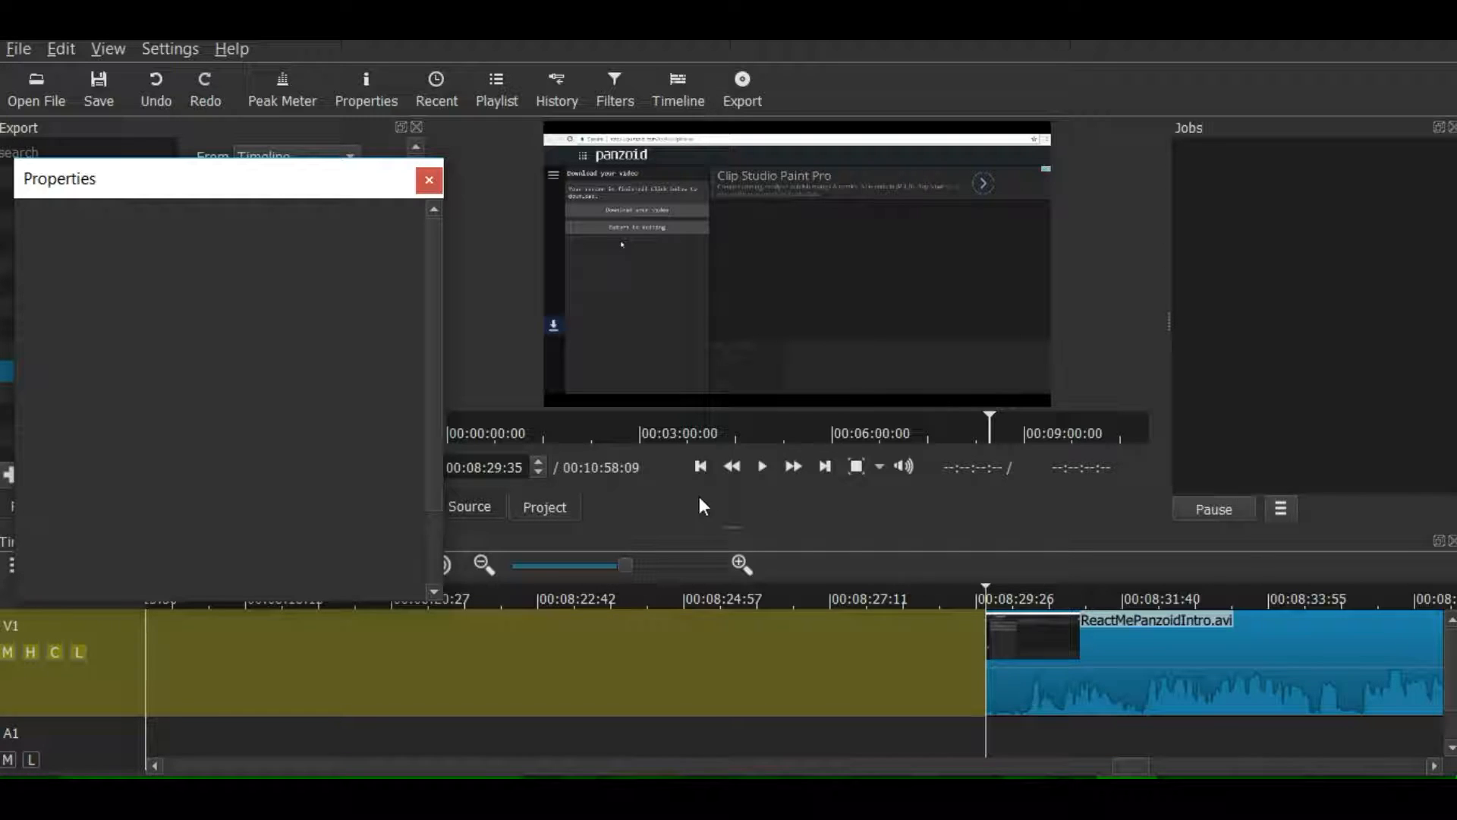
pyautogui.click(429, 180)
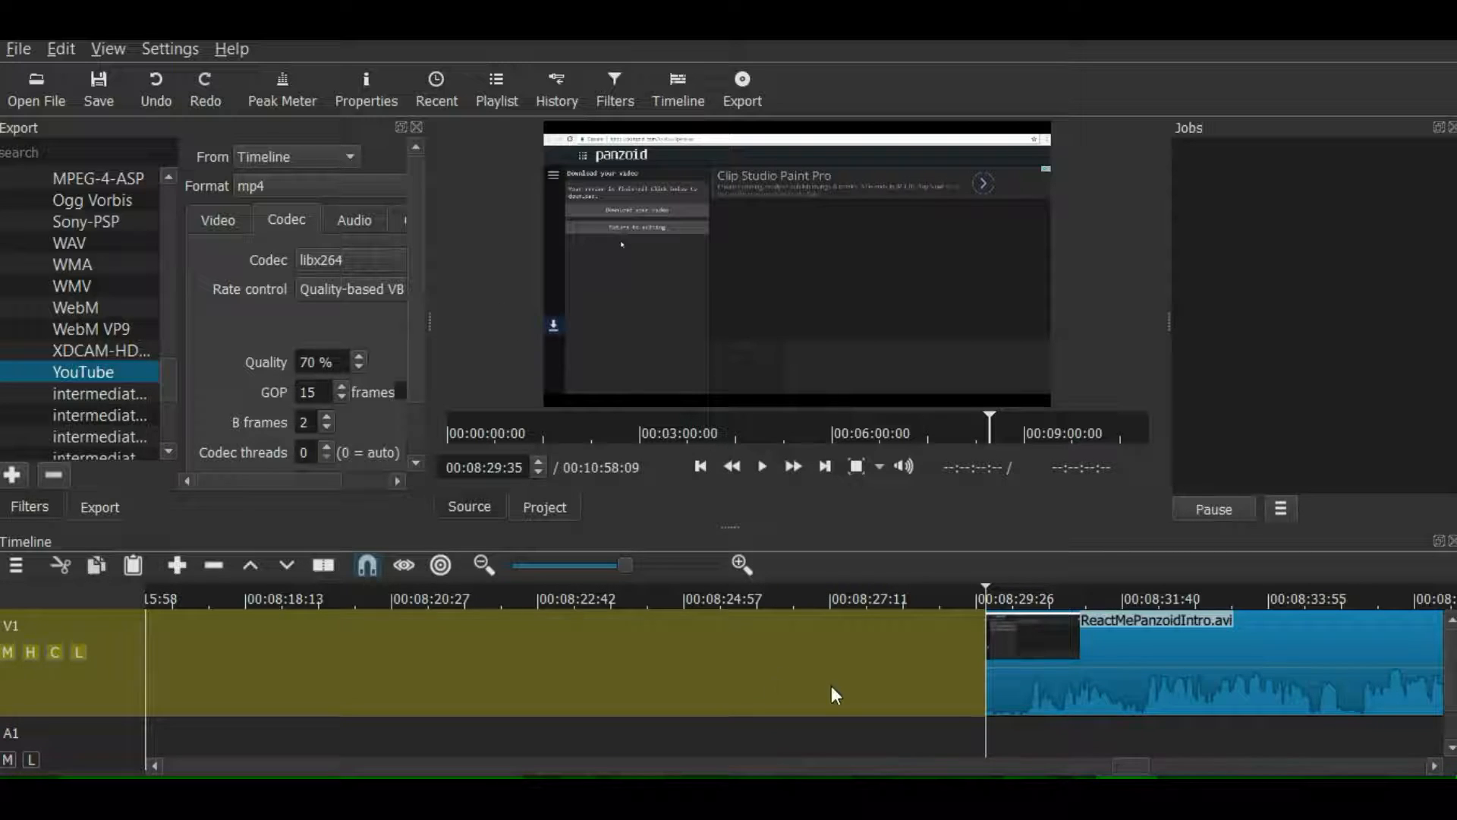
pyautogui.click(371, 100)
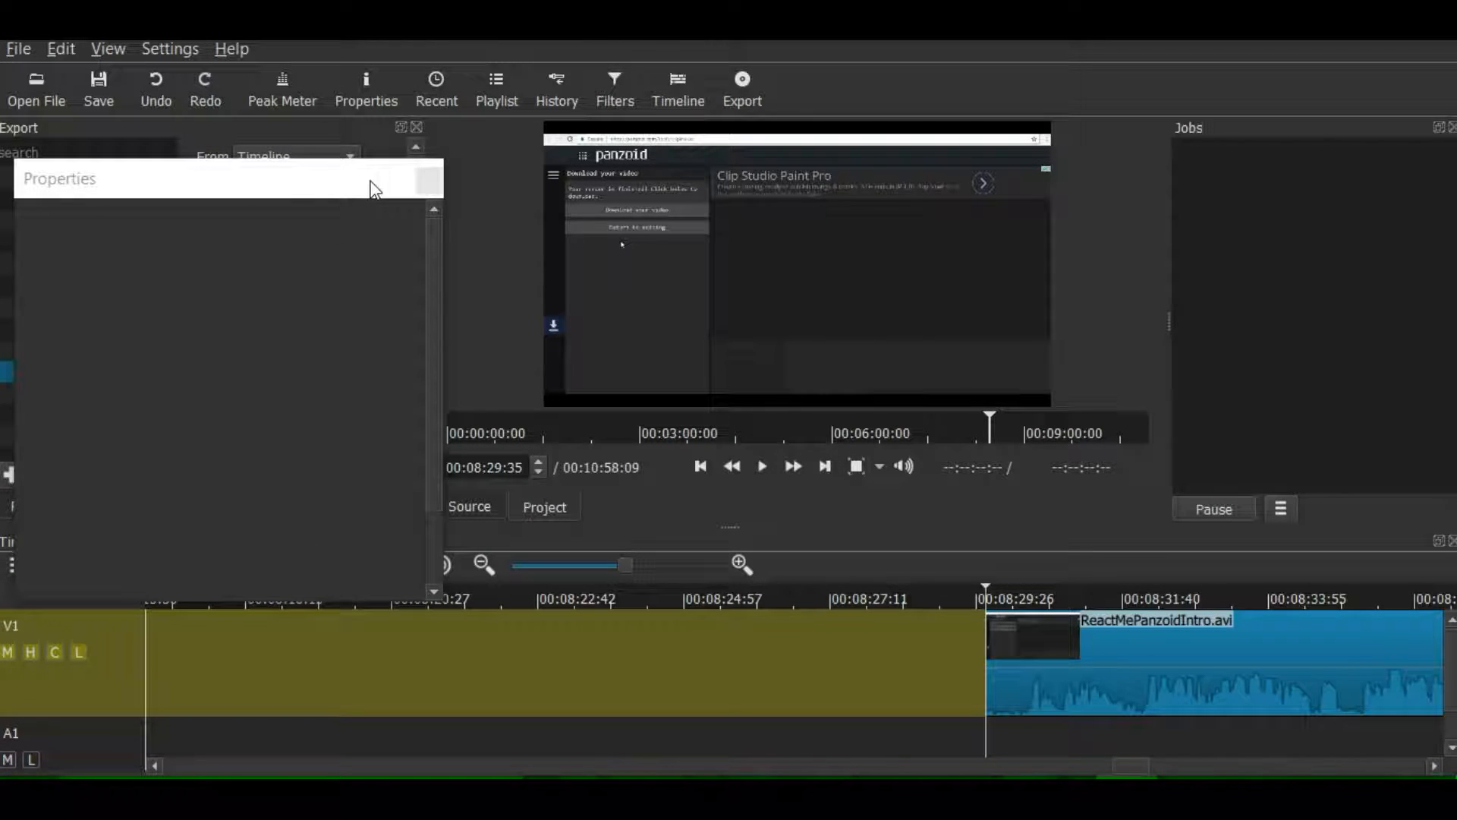
pyautogui.click(429, 182)
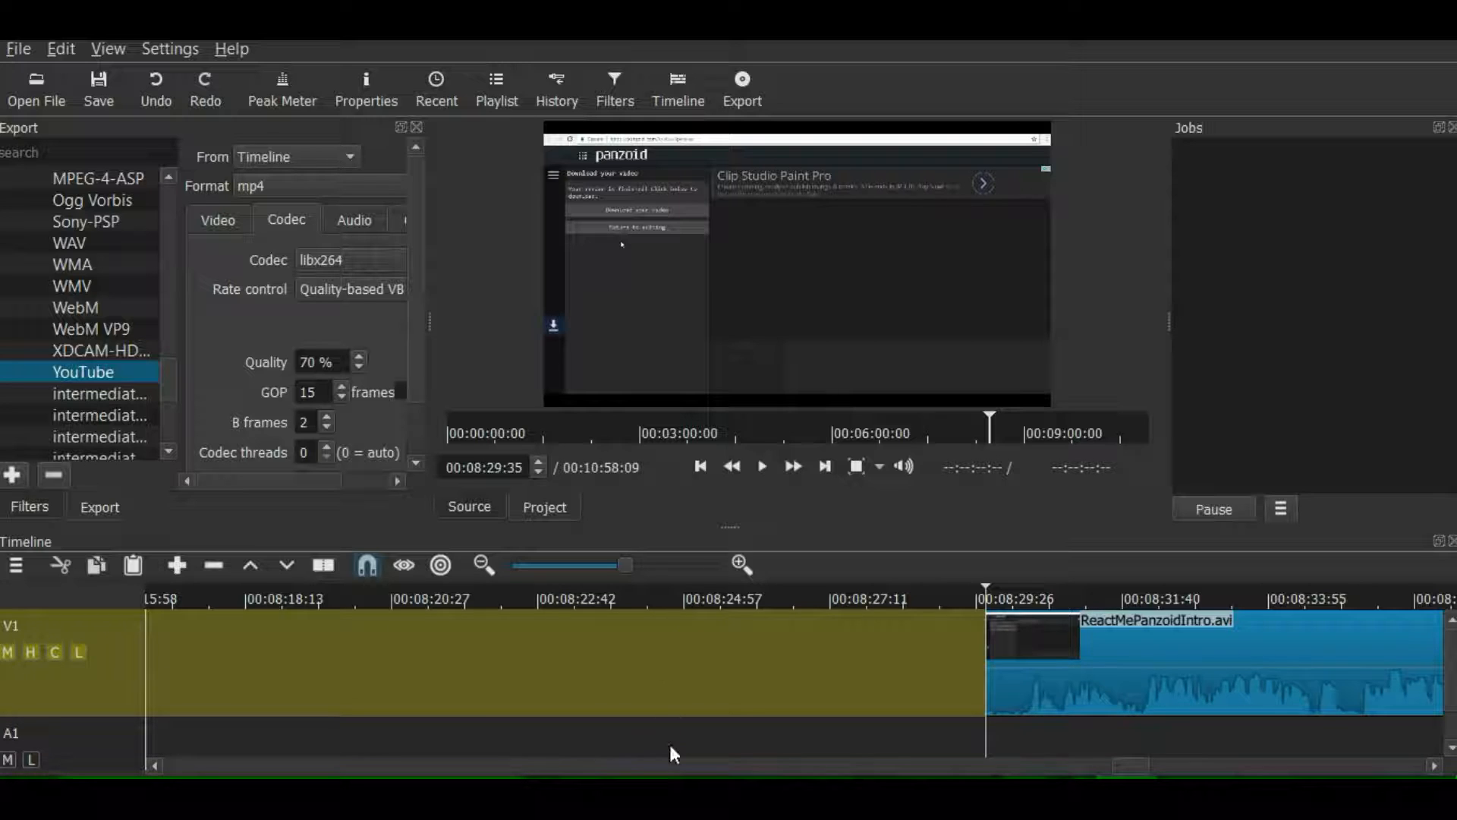
# Play back the sped-up segment from its start at 00:06:01:28 to check the fast-forward effect.
pyautogui.moveTo(1119, 768); pyautogui.dragTo(885, 766)
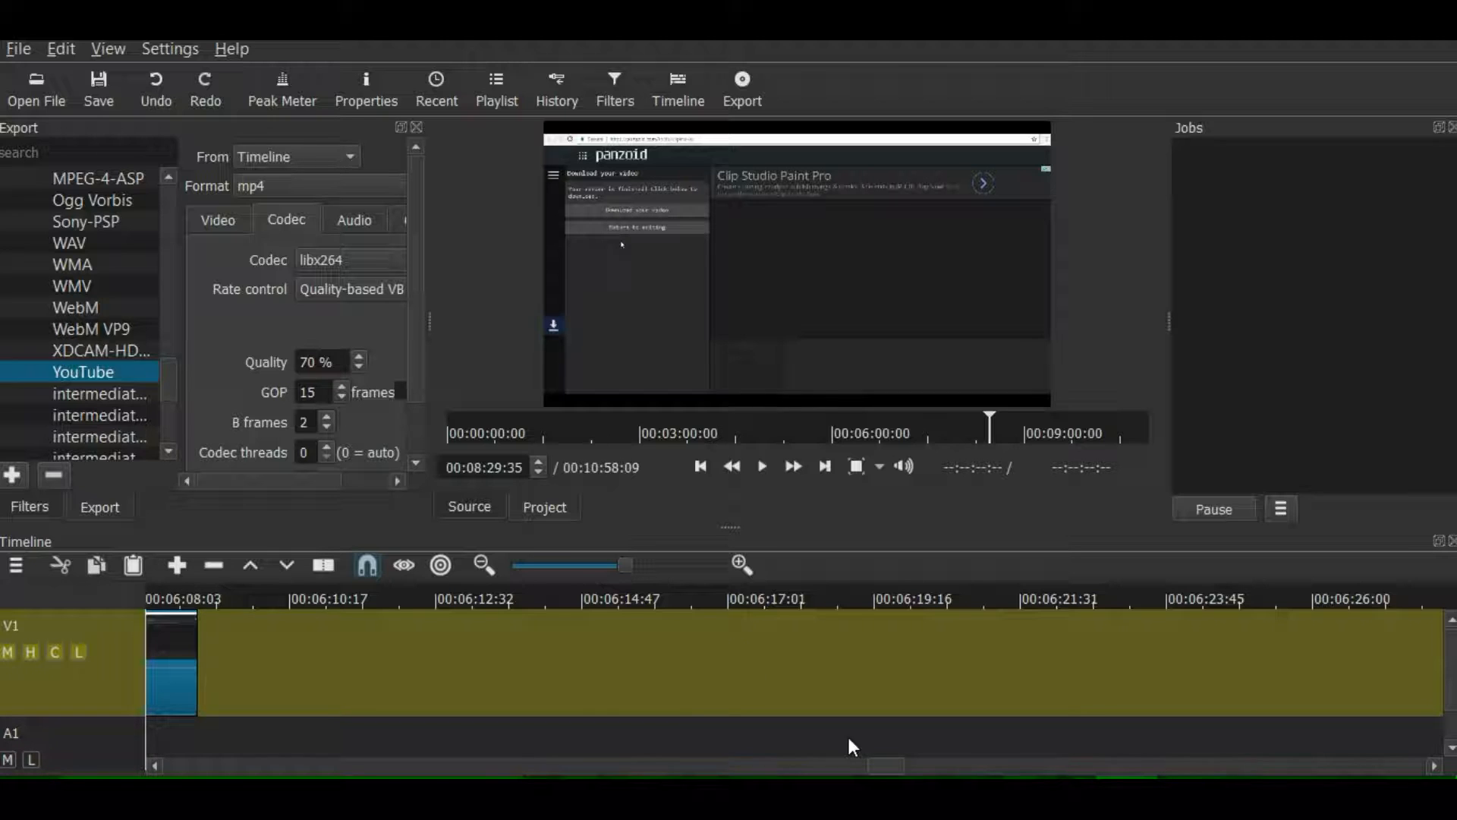
pyautogui.moveTo(886, 765); pyautogui.dragTo(865, 765)
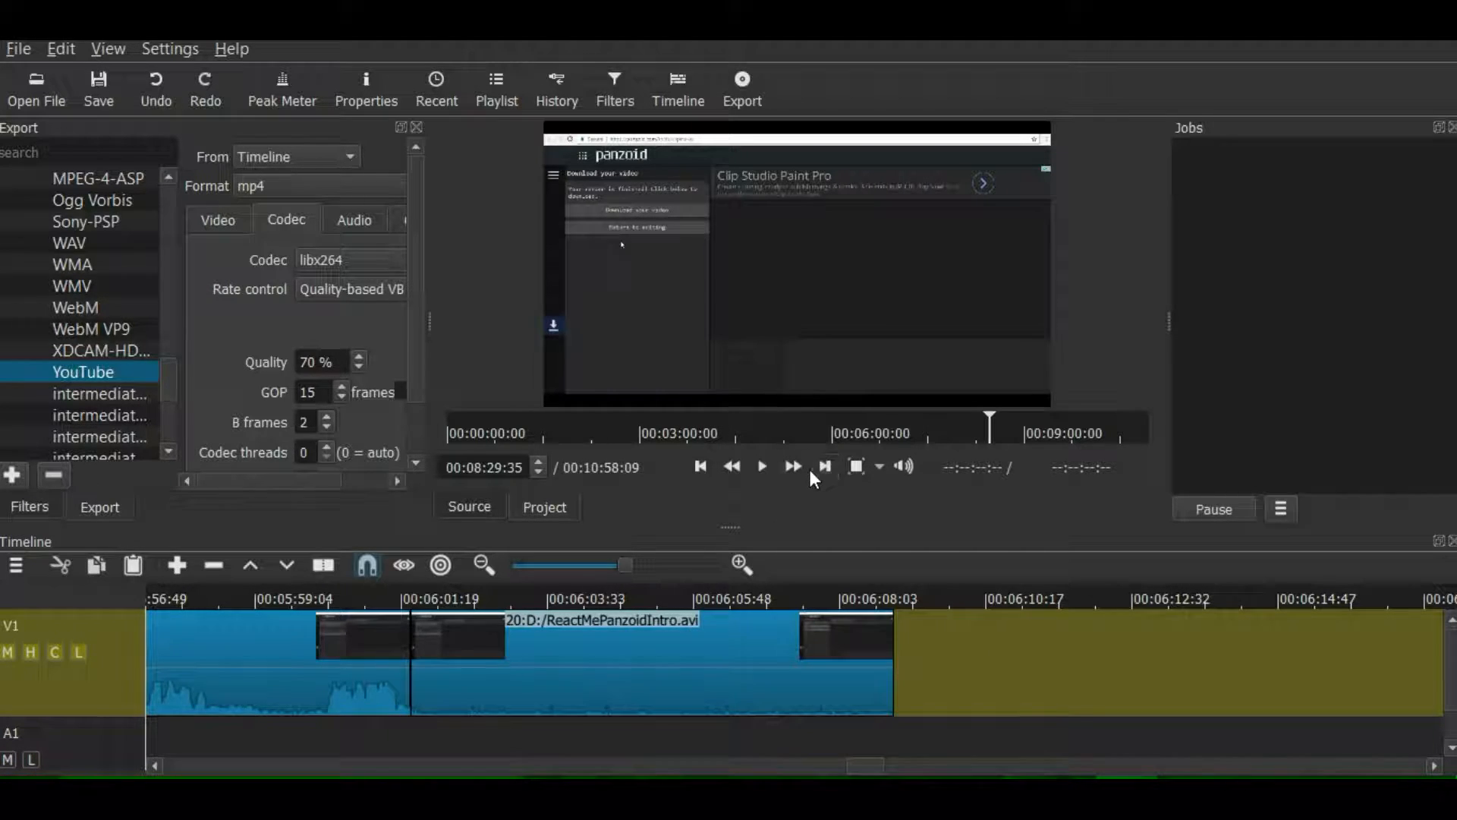
pyautogui.click(703, 465)
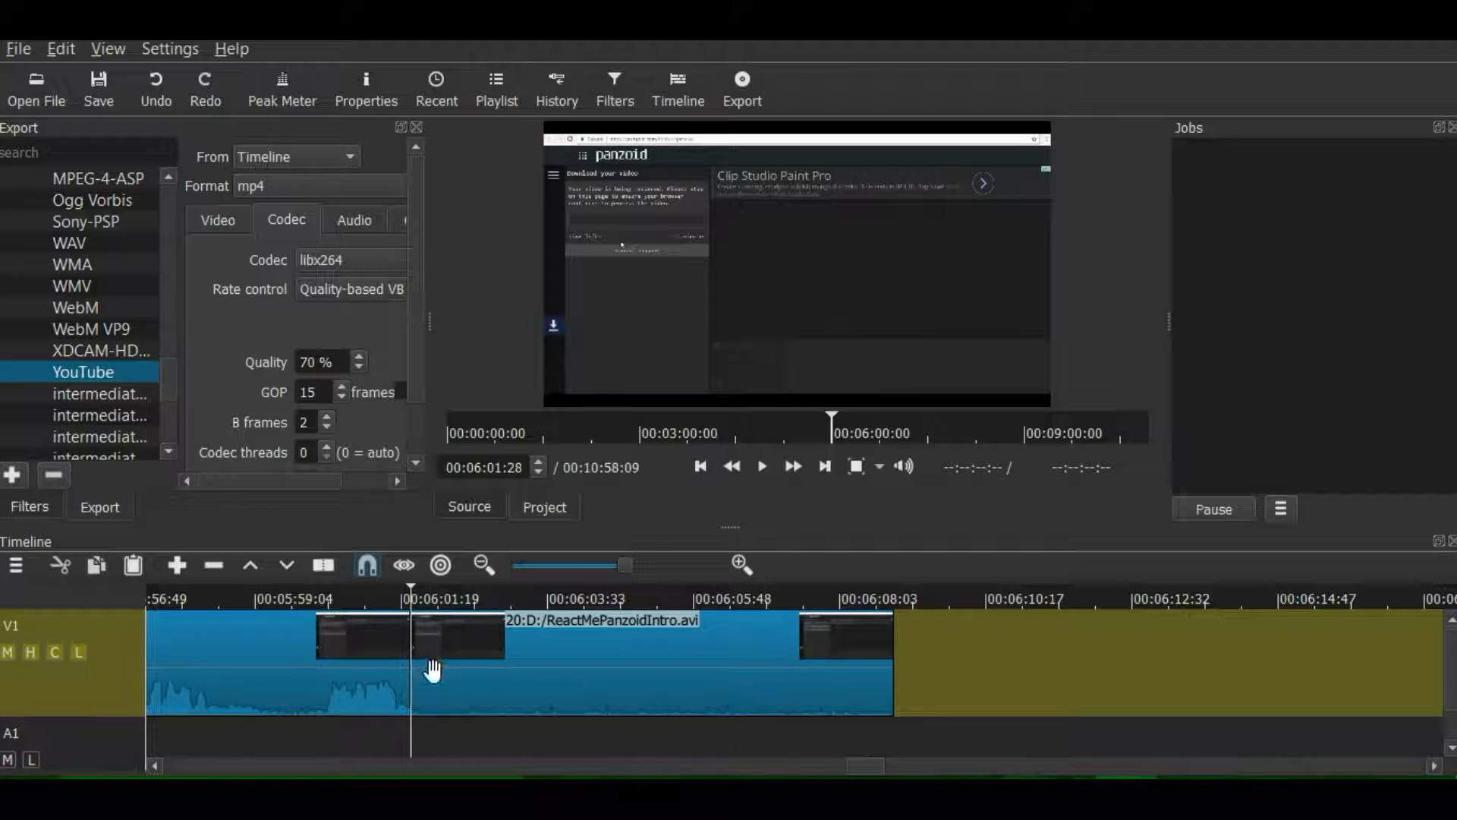
pyautogui.click(761, 465)
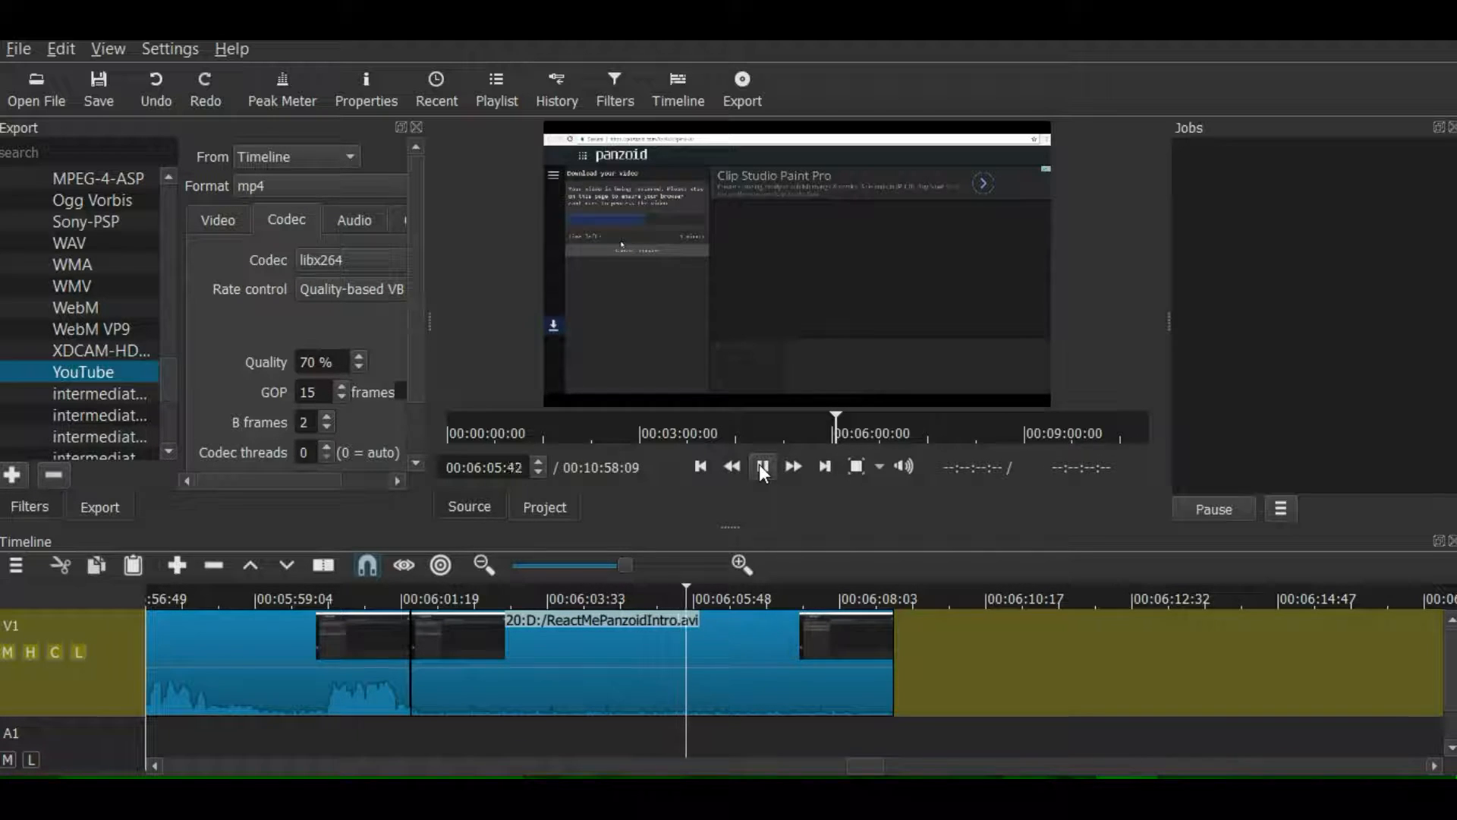
pyautogui.click(762, 467)
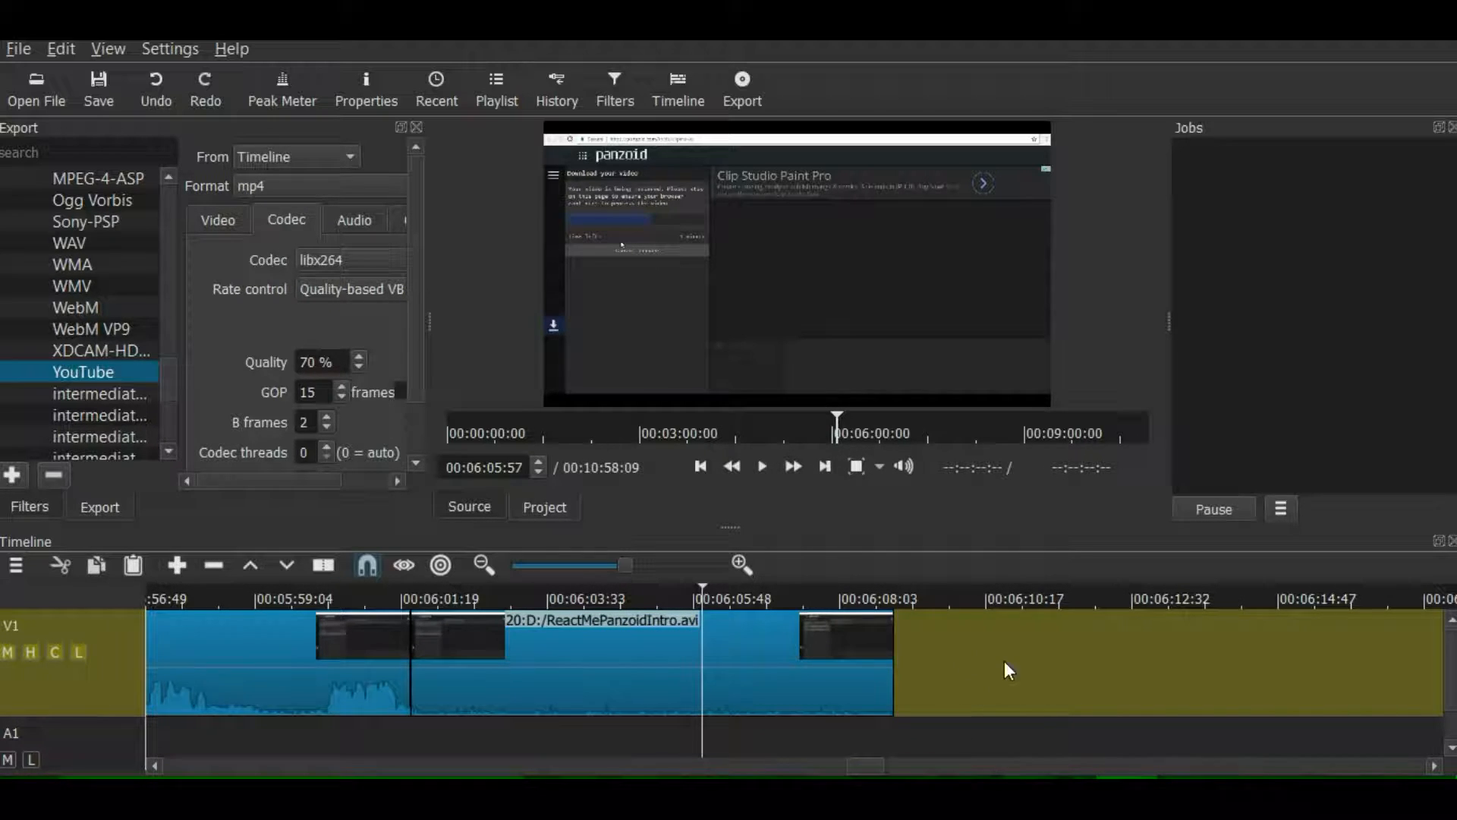
# Remove the empty gap on V1 directly after the sped-up segment.
pyautogui.moveTo(869, 769)
pyautogui.mouseDown()
pyautogui.moveTo(957, 771)
pyautogui.moveTo(873, 776)
pyautogui.mouseUp()
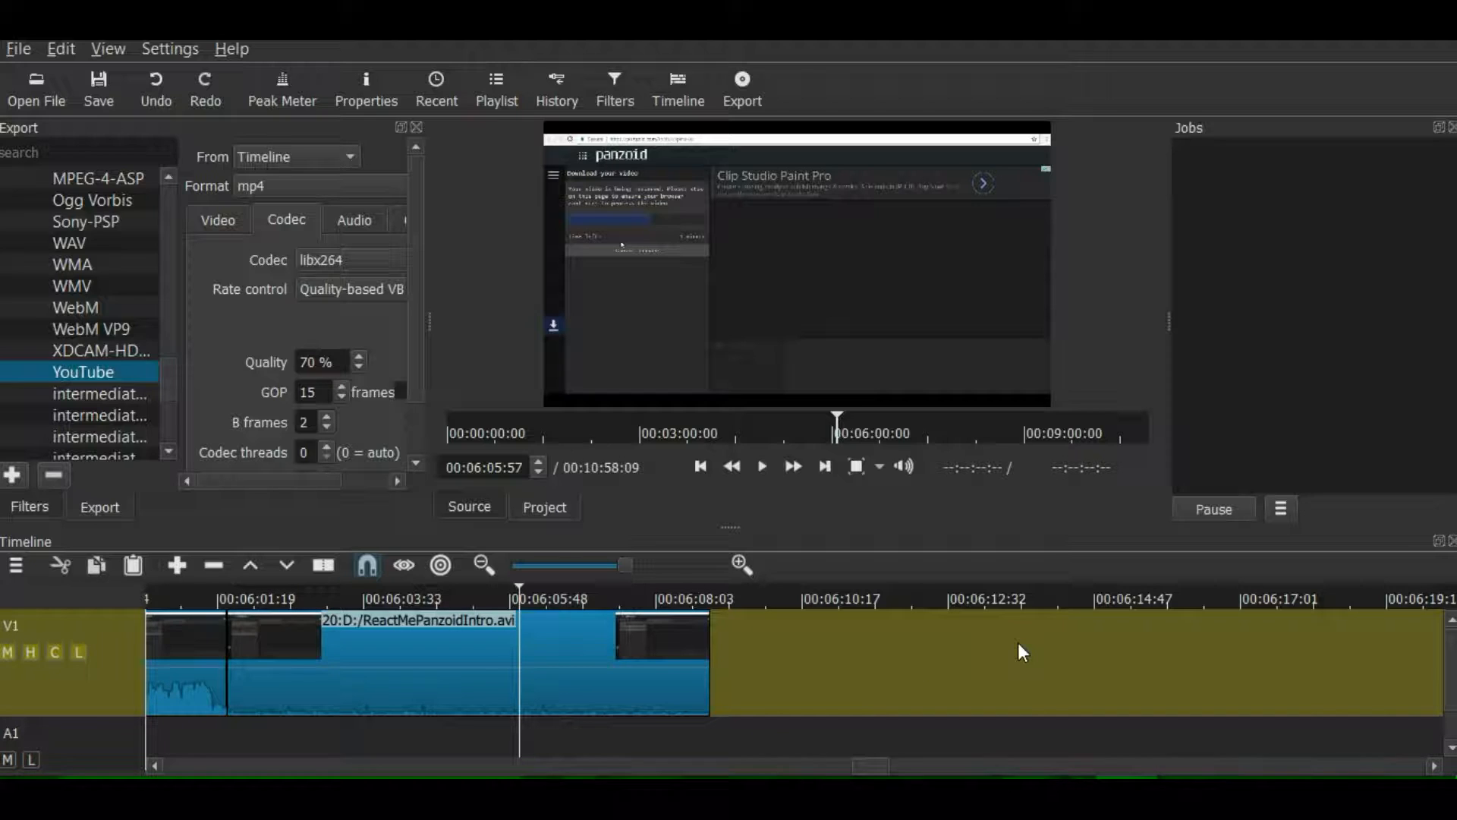
pyautogui.rightClick(913, 668)
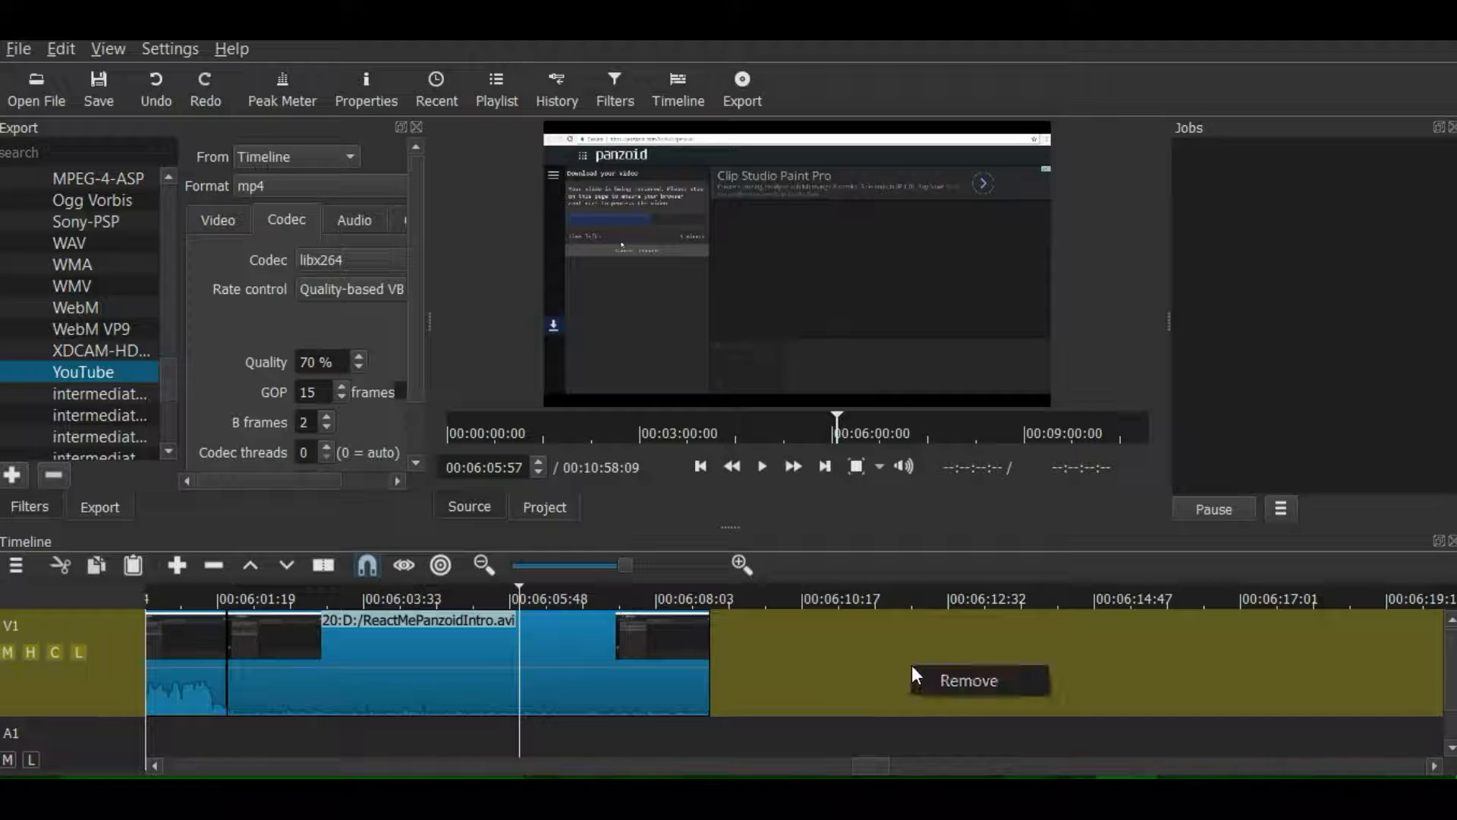
pyautogui.click(954, 683)
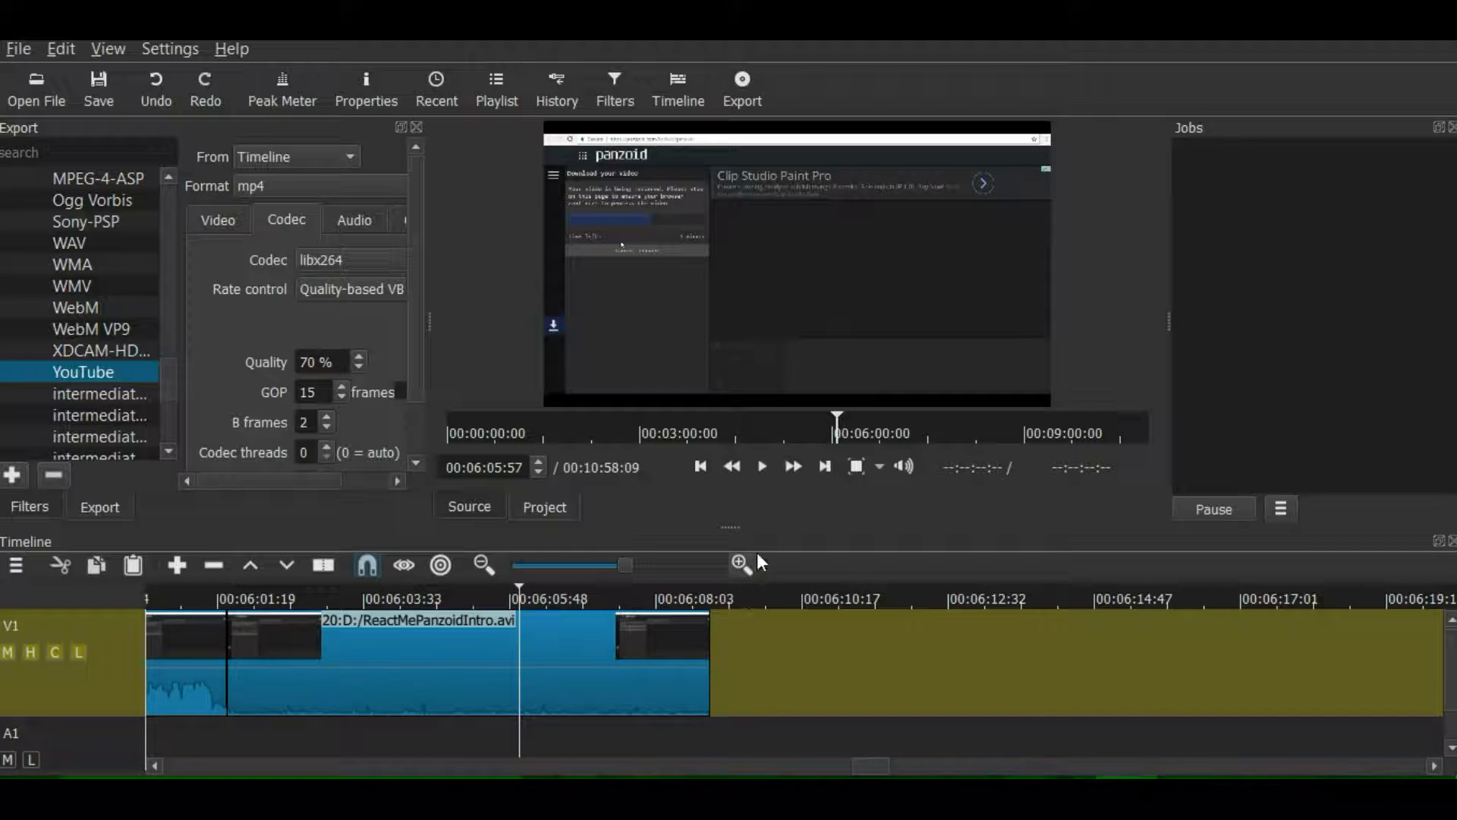
pyautogui.click(832, 464)
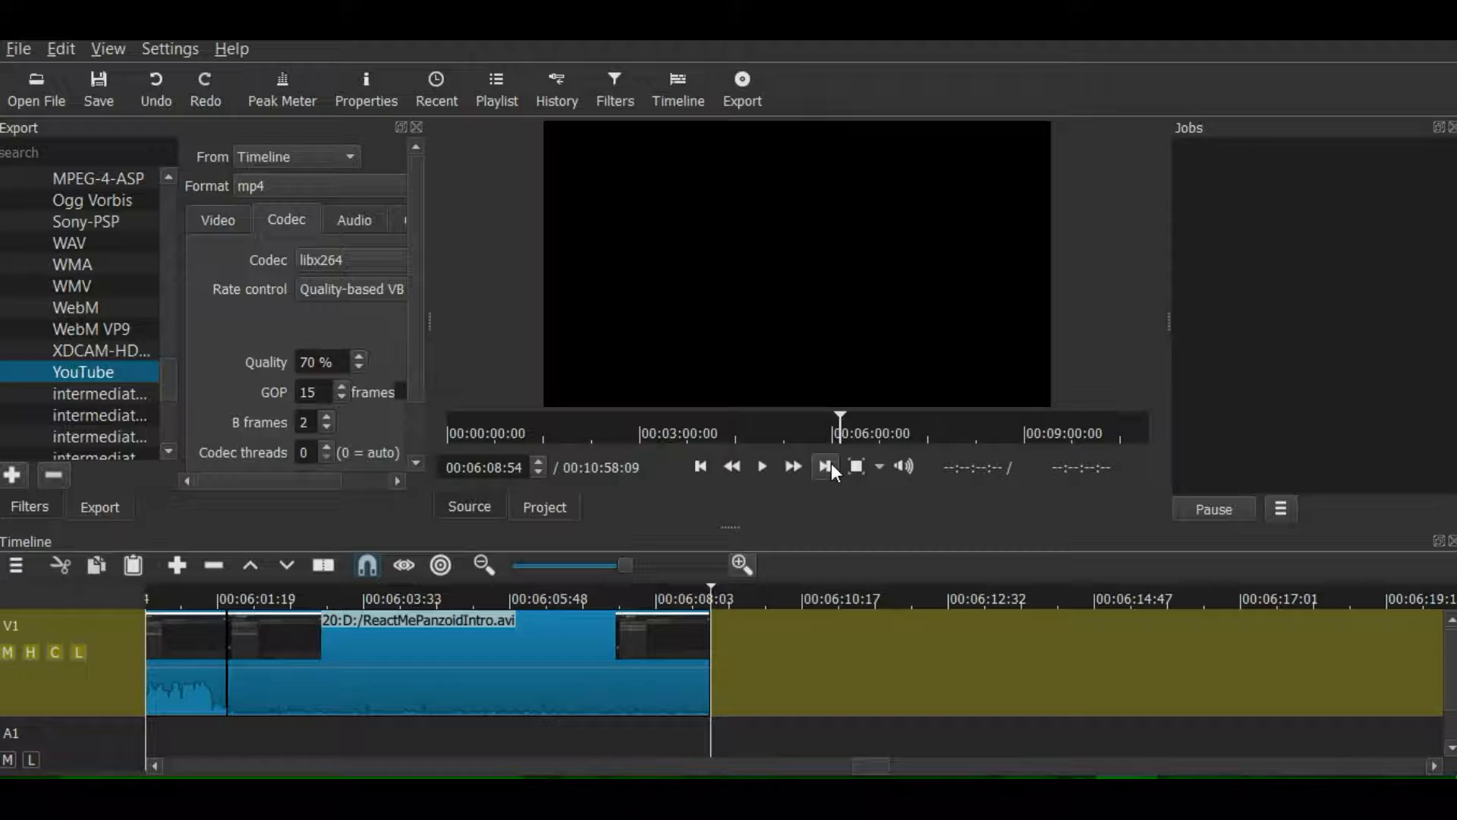
pyautogui.rightClick(844, 636)
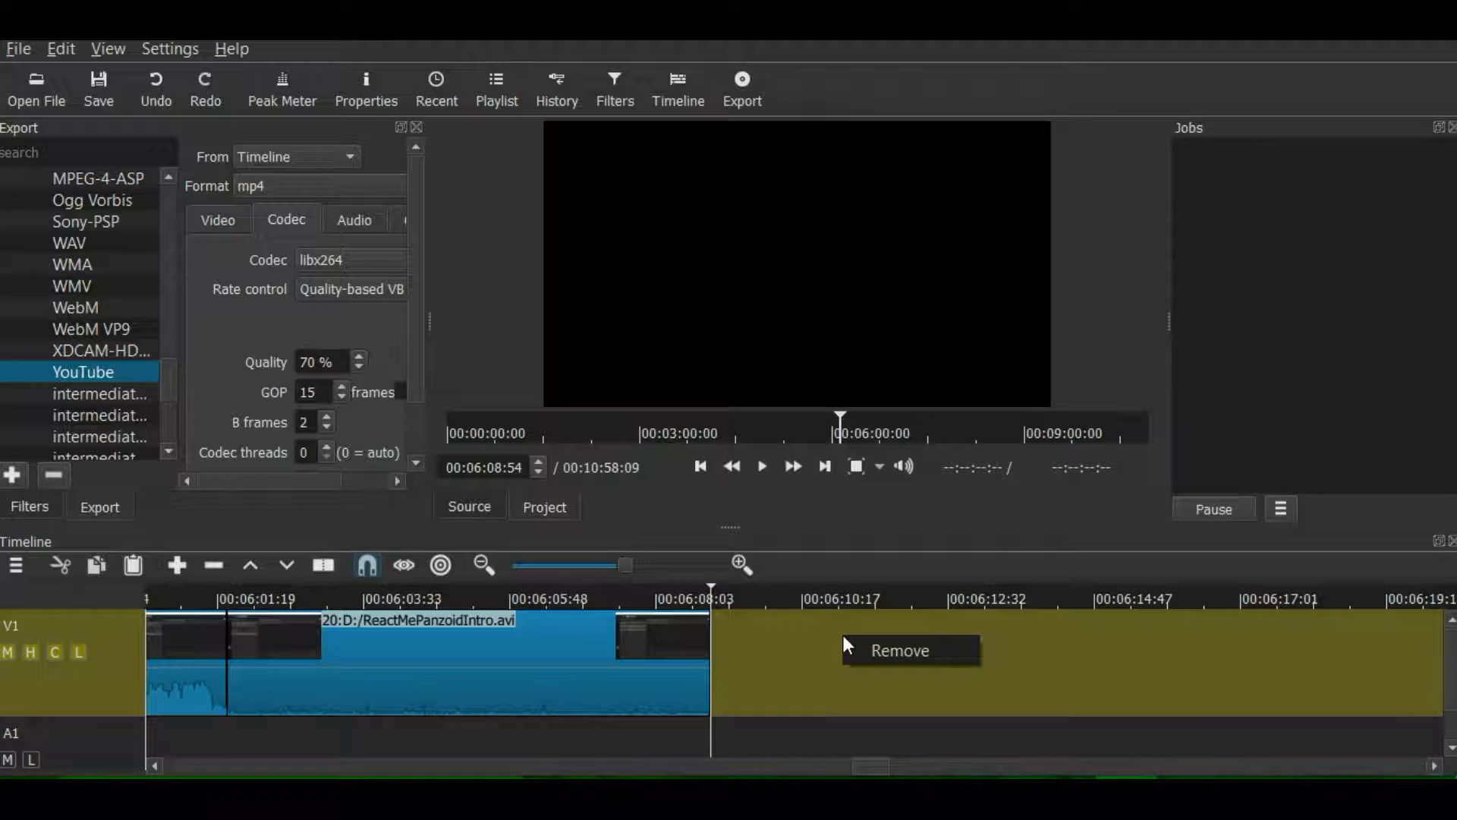
pyautogui.click(877, 656)
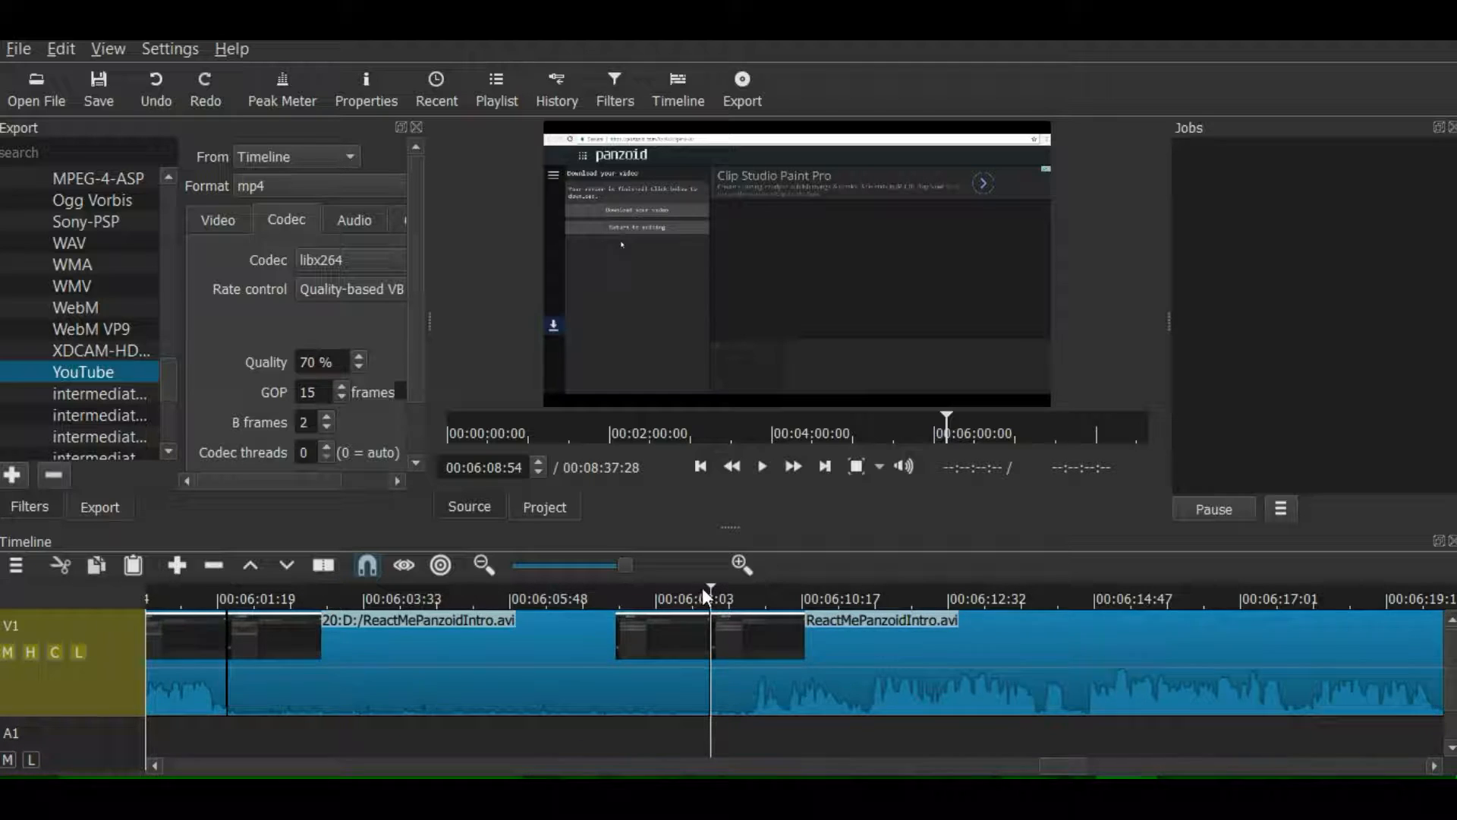
# Play the sped-up segment through the join into the following clip to check the transition.
pyautogui.moveTo(699, 588); pyautogui.dragTo(265, 599)
pyautogui.click(755, 467)
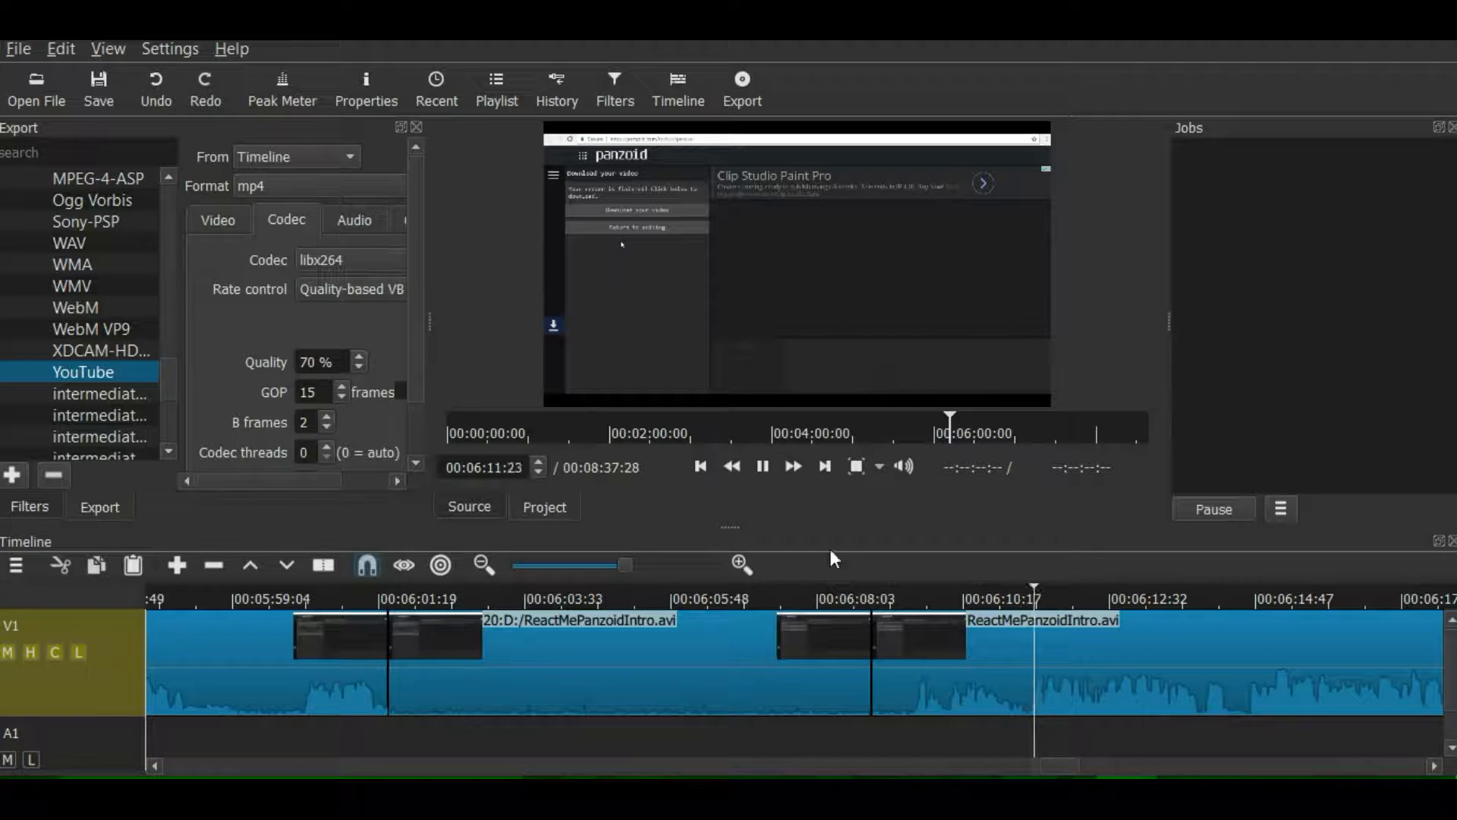
pyautogui.click(768, 467)
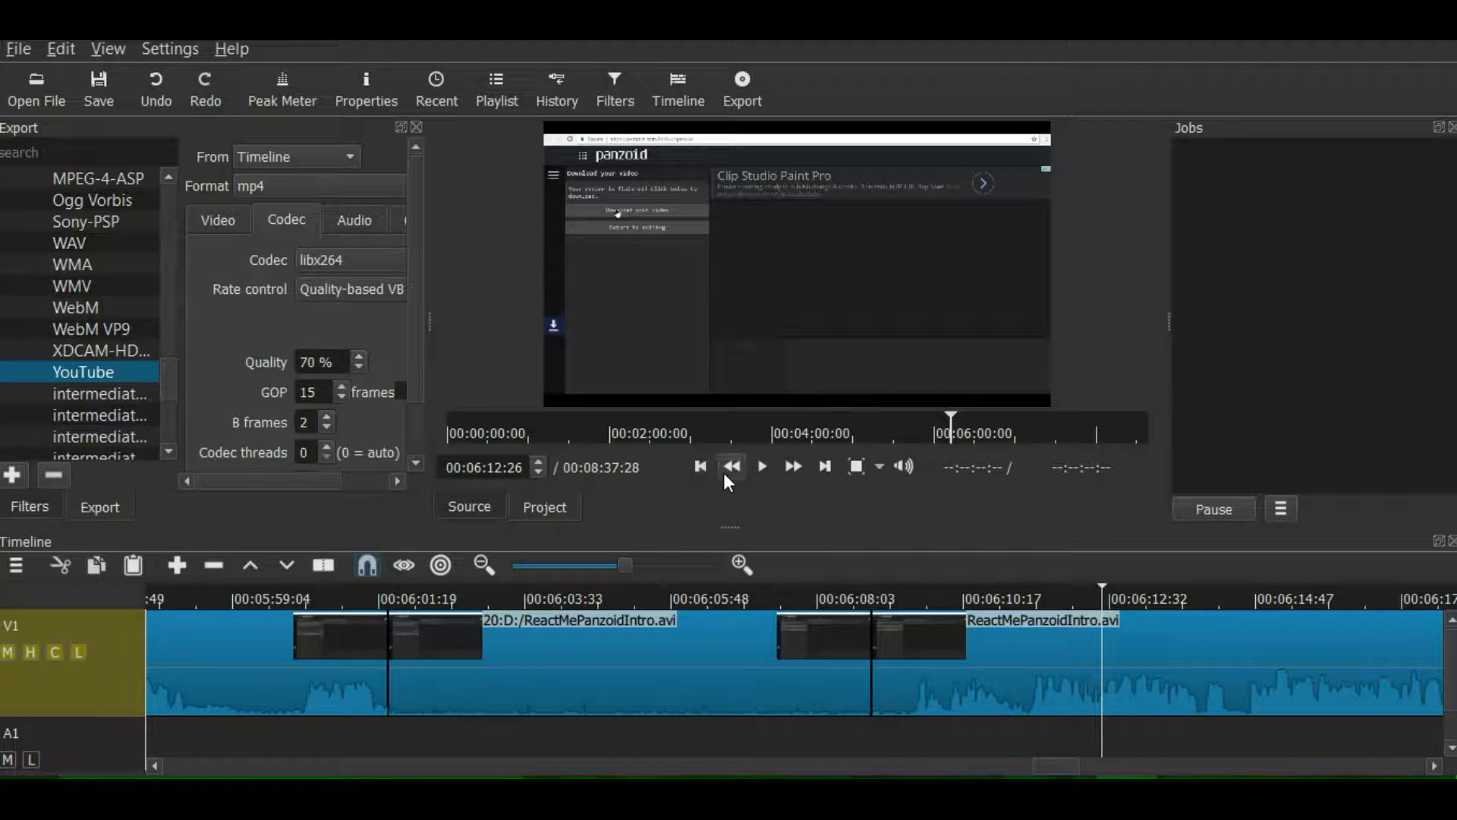
# Open bensound-straight from the Youtube Music folder and place it on A1 at the start of the sped-up segment, 00:06:01:28.
pyautogui.click(700, 466)
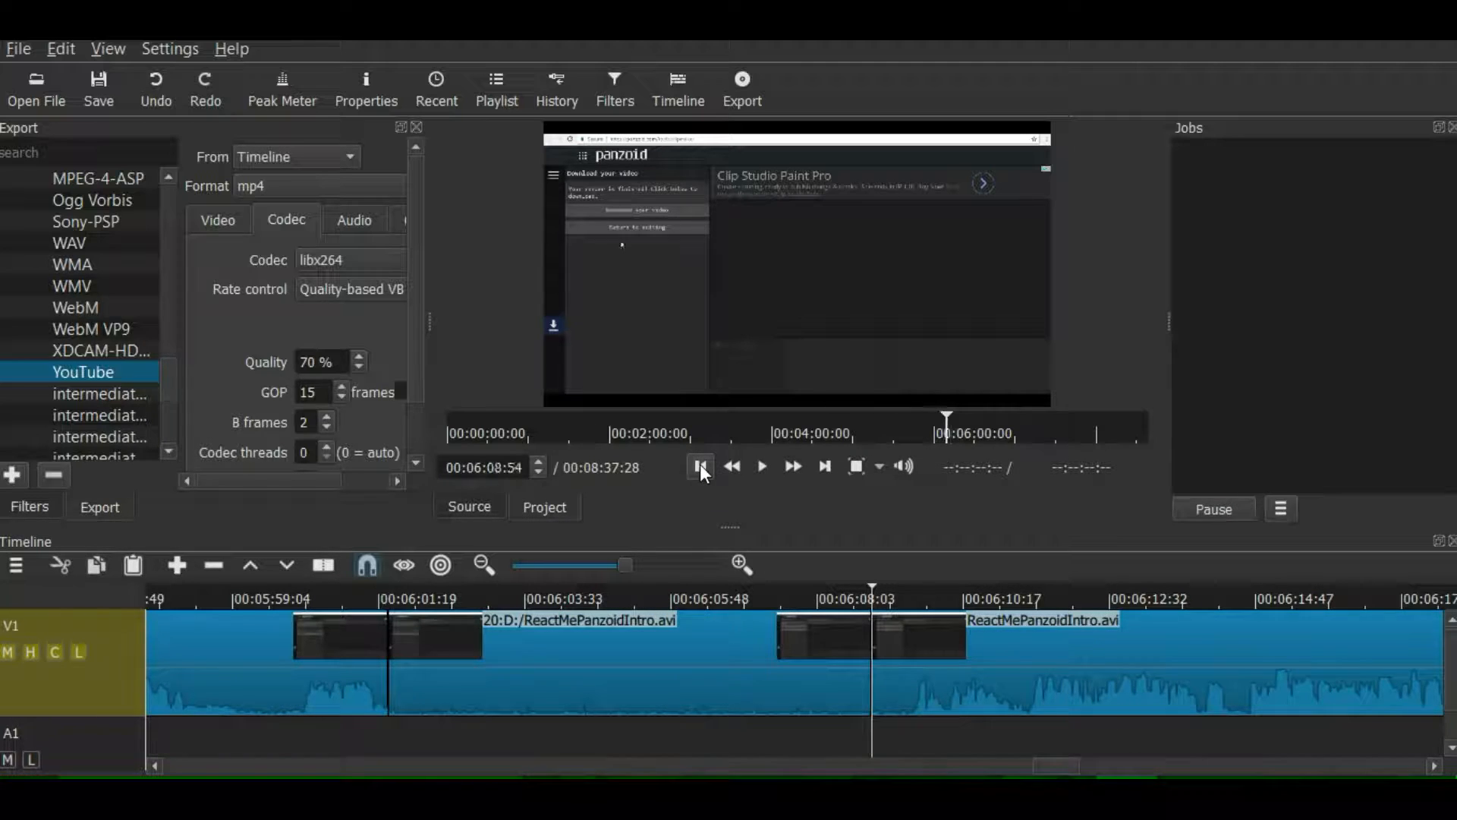
pyautogui.click(700, 466)
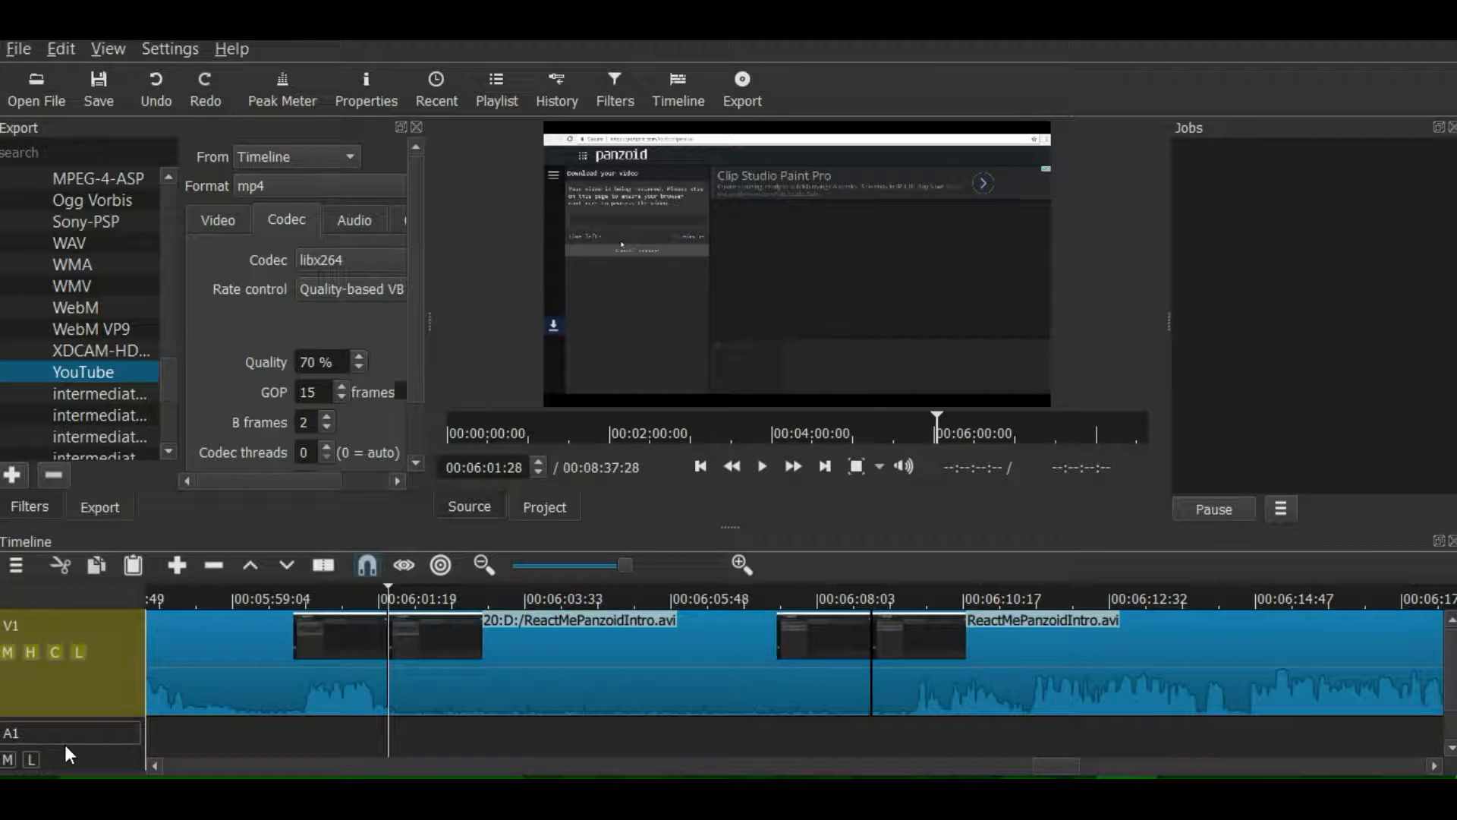
pyautogui.click(38, 104)
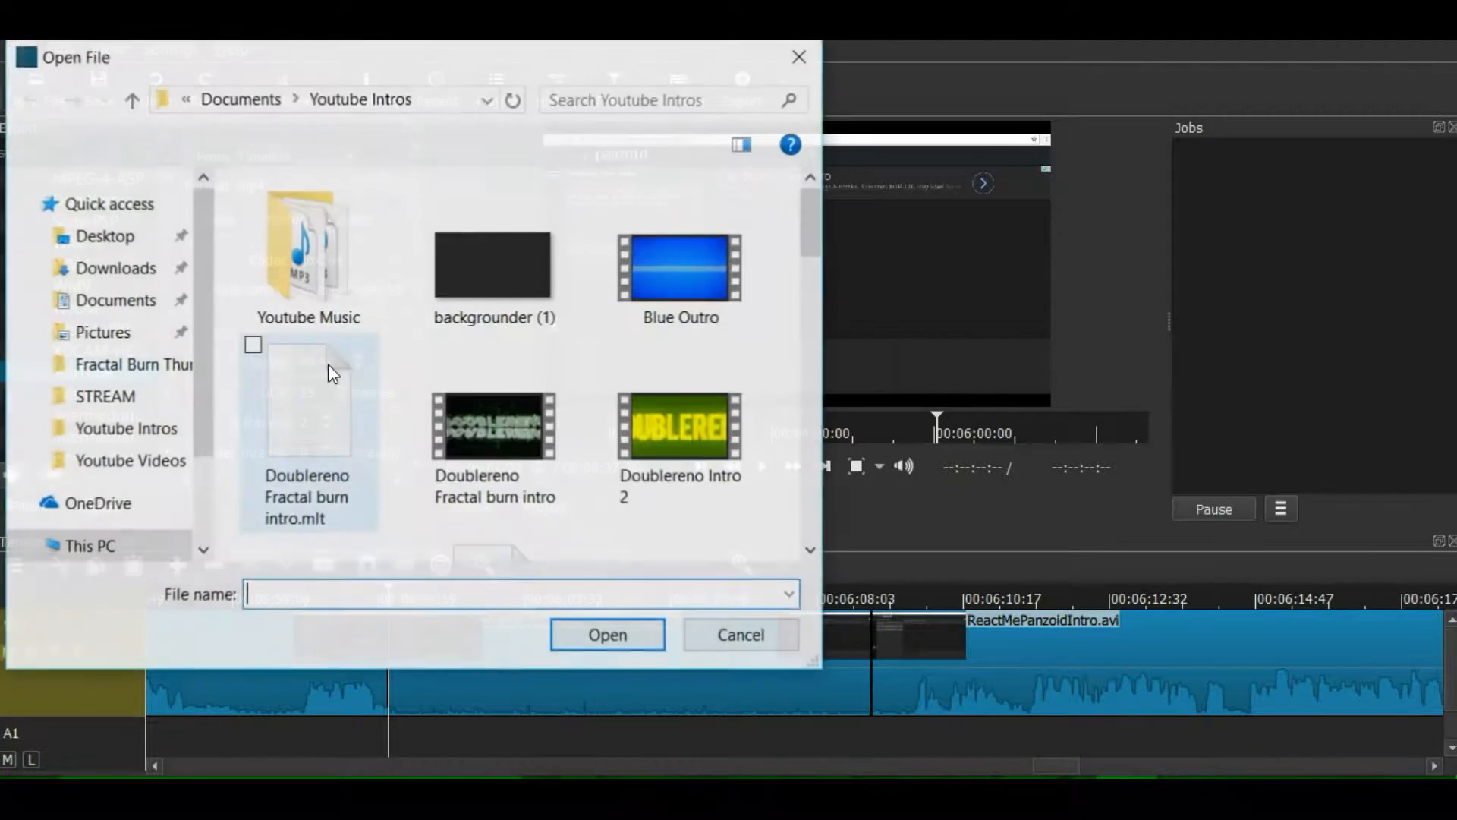
pyautogui.doubleClick(291, 246)
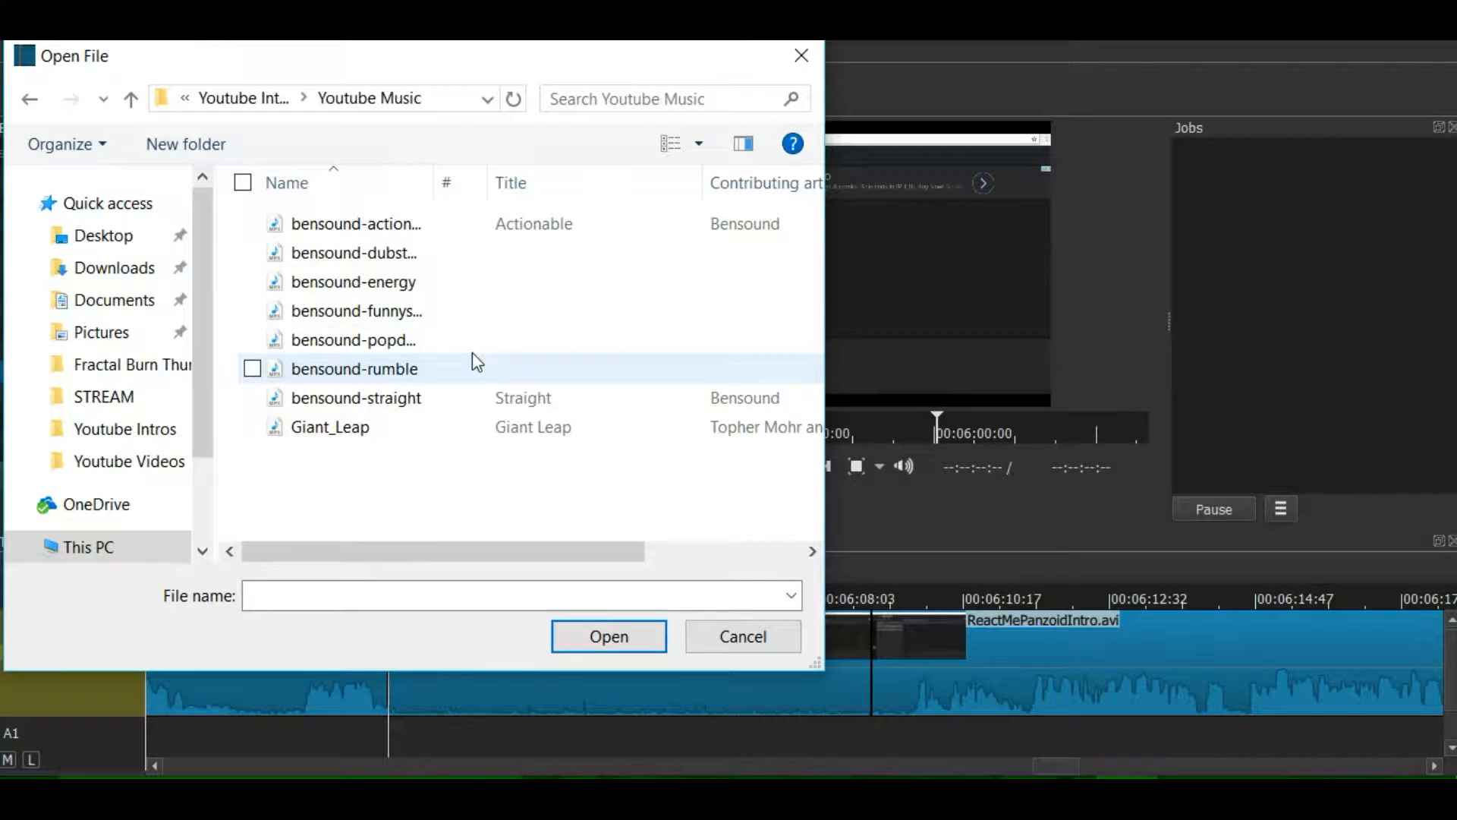
pyautogui.click(342, 399)
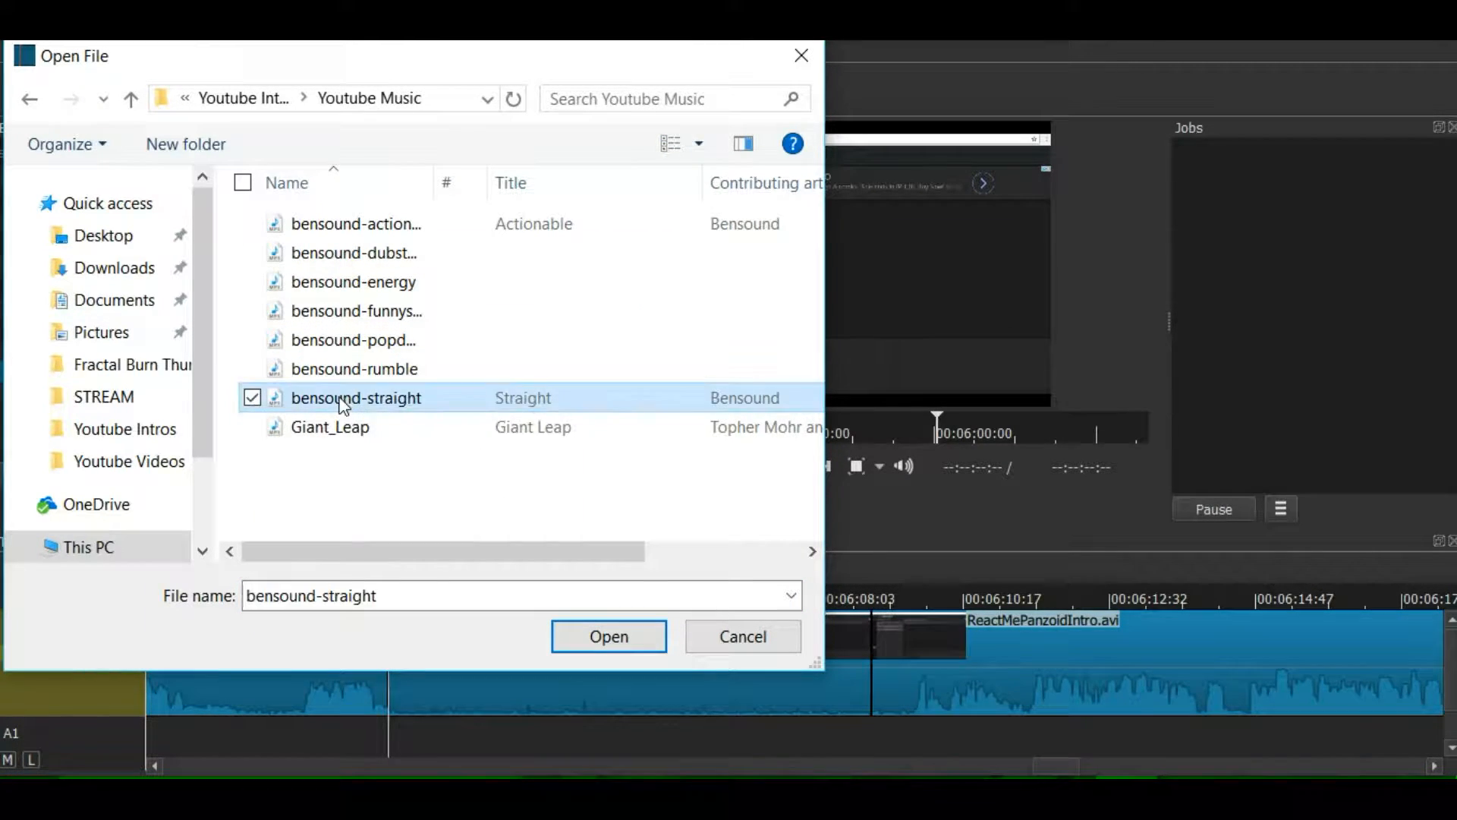
pyautogui.click(599, 638)
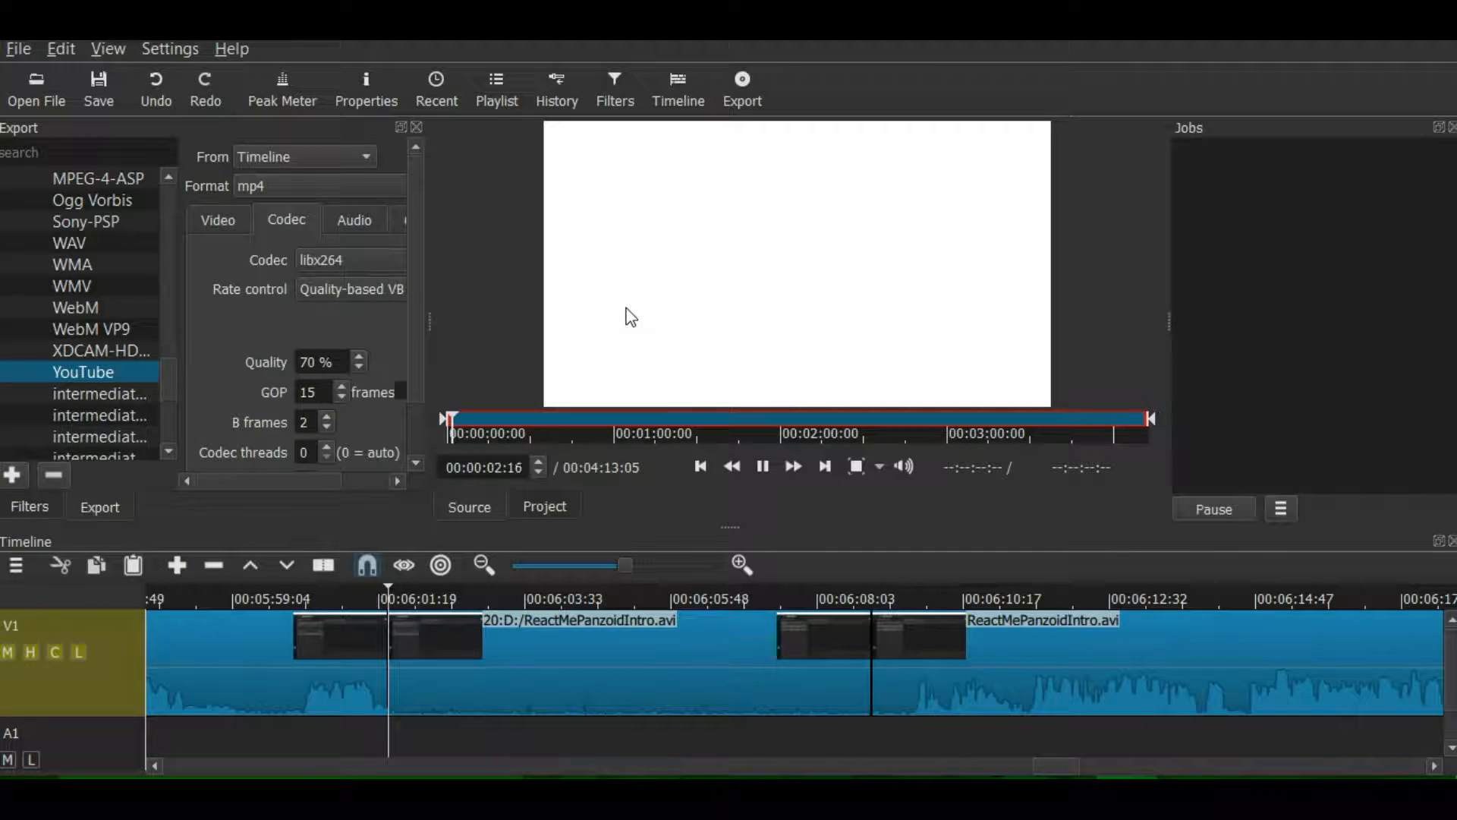
pyautogui.moveTo(628, 315); pyautogui.dragTo(400, 744)
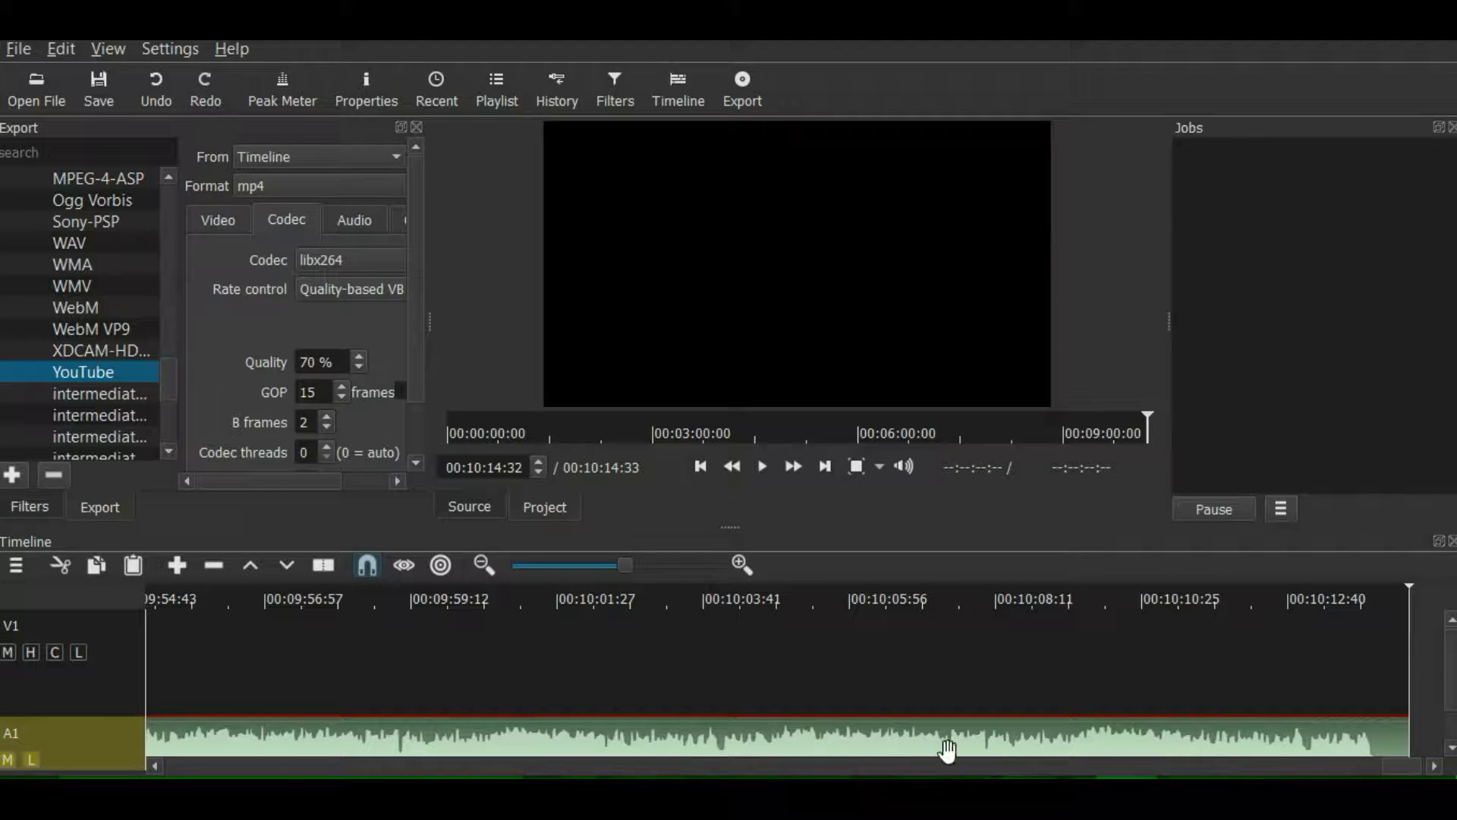
# Split the A1 music clip at the end of the sped-up segment, 00:06:08:54, and remove the part after the cut.
pyautogui.scroll(-1, 1376, 771)
pyautogui.moveTo(1375, 771); pyautogui.dragTo(901, 768)
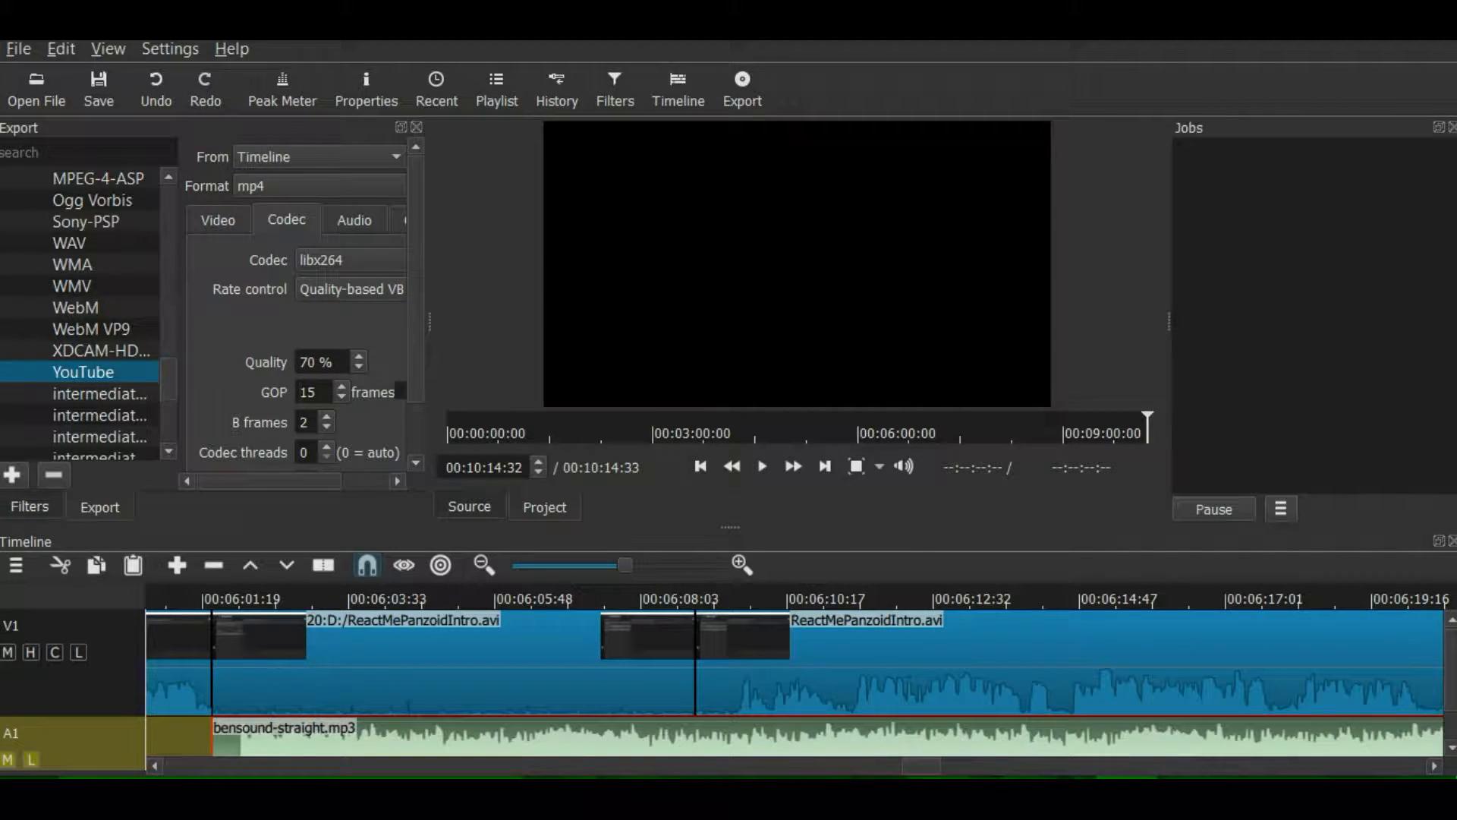
pyautogui.click(698, 469)
pyautogui.click(697, 469)
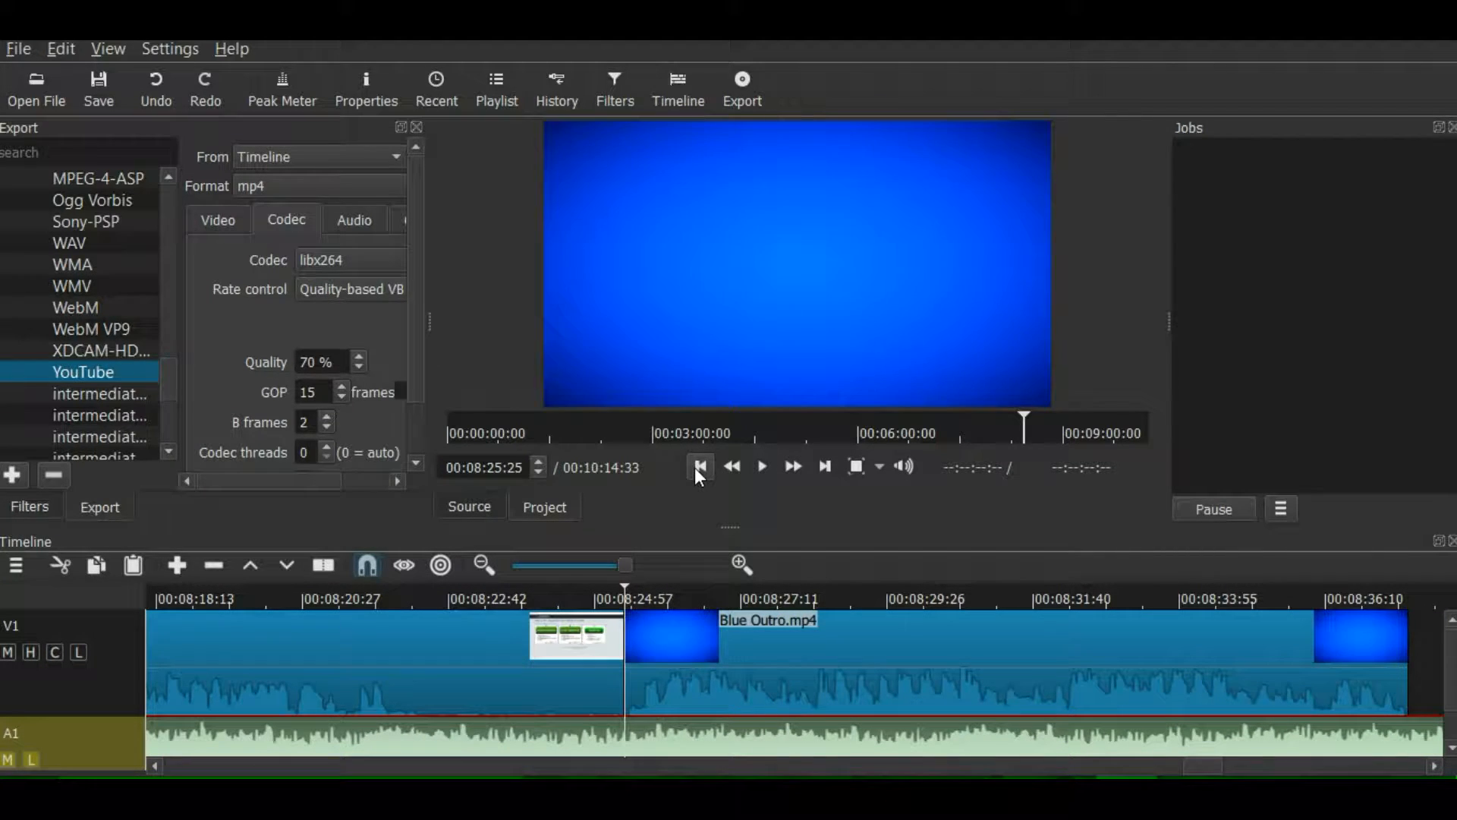
pyautogui.click(697, 469)
pyautogui.click(698, 468)
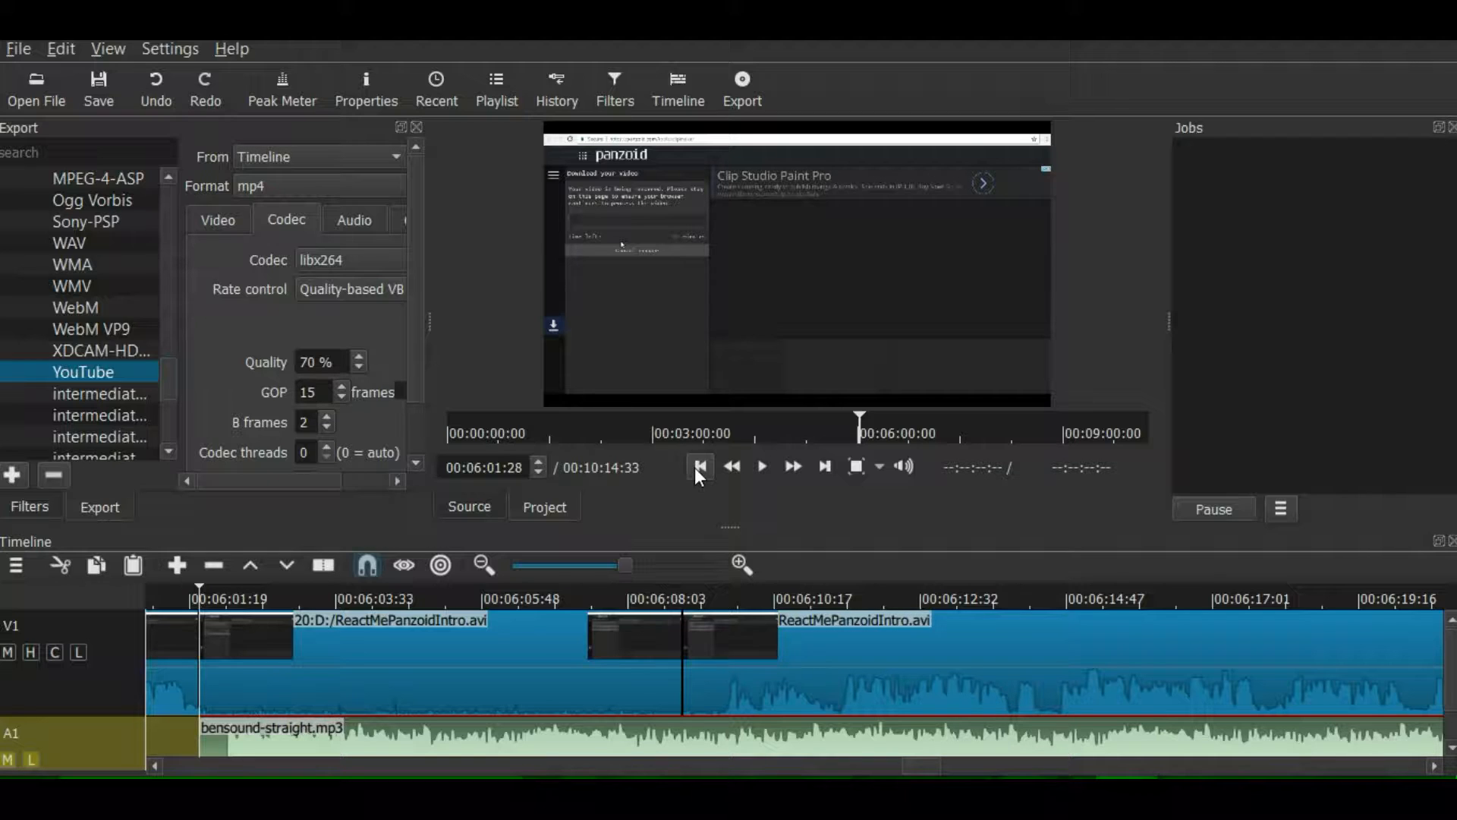
pyautogui.click(824, 465)
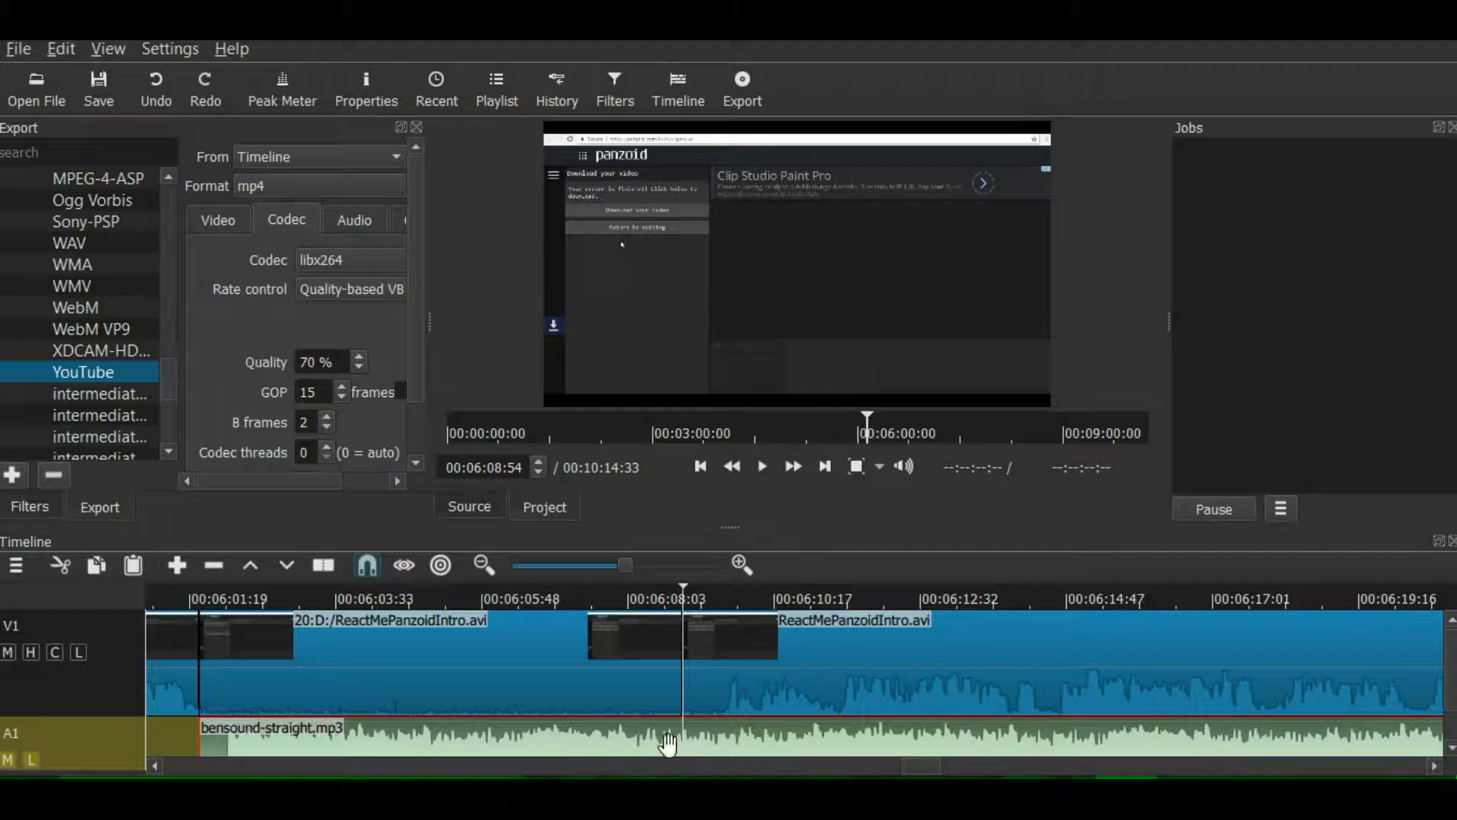
pyautogui.click(67, 693)
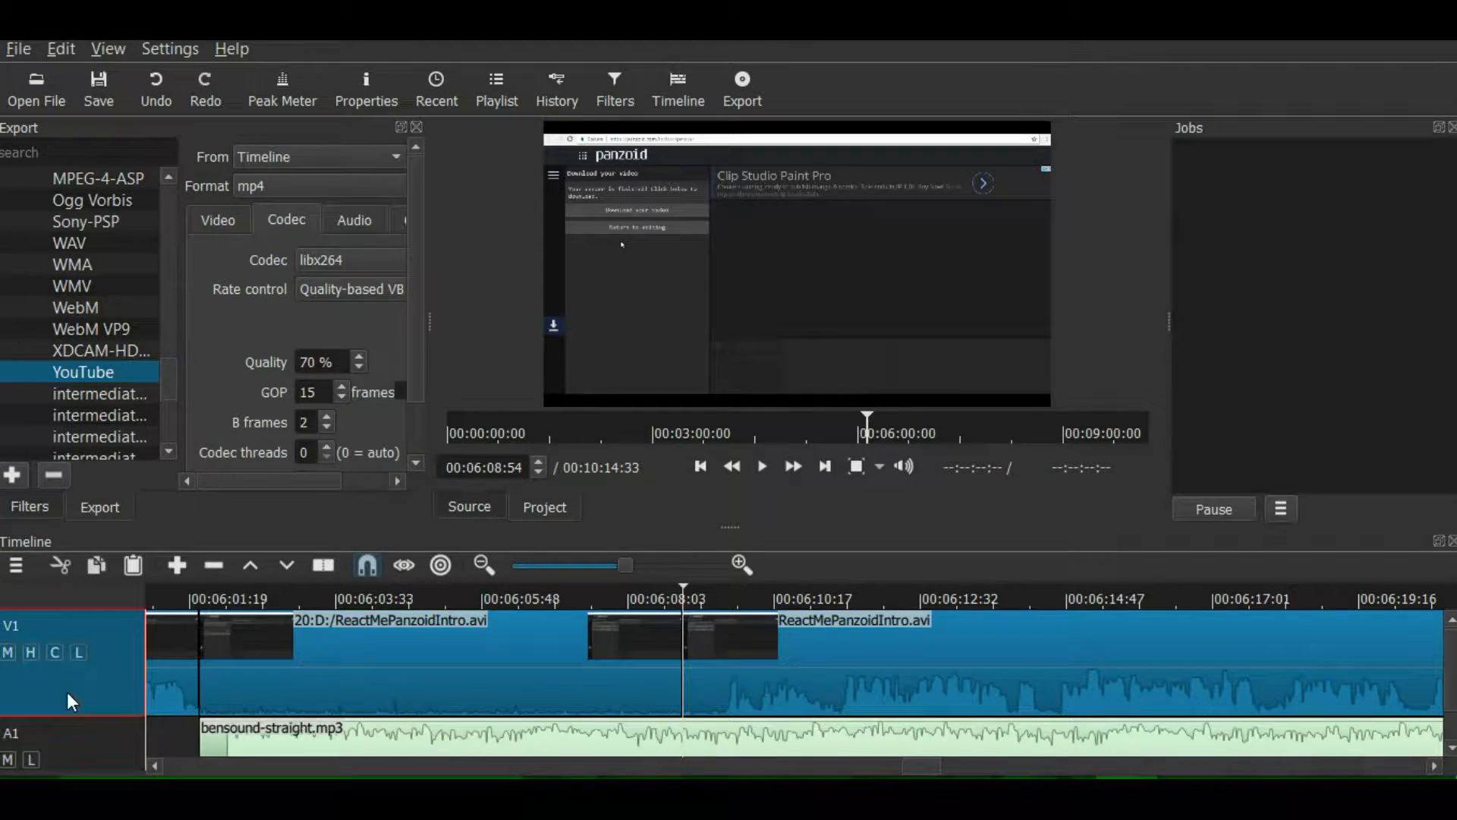
pyautogui.click(99, 757)
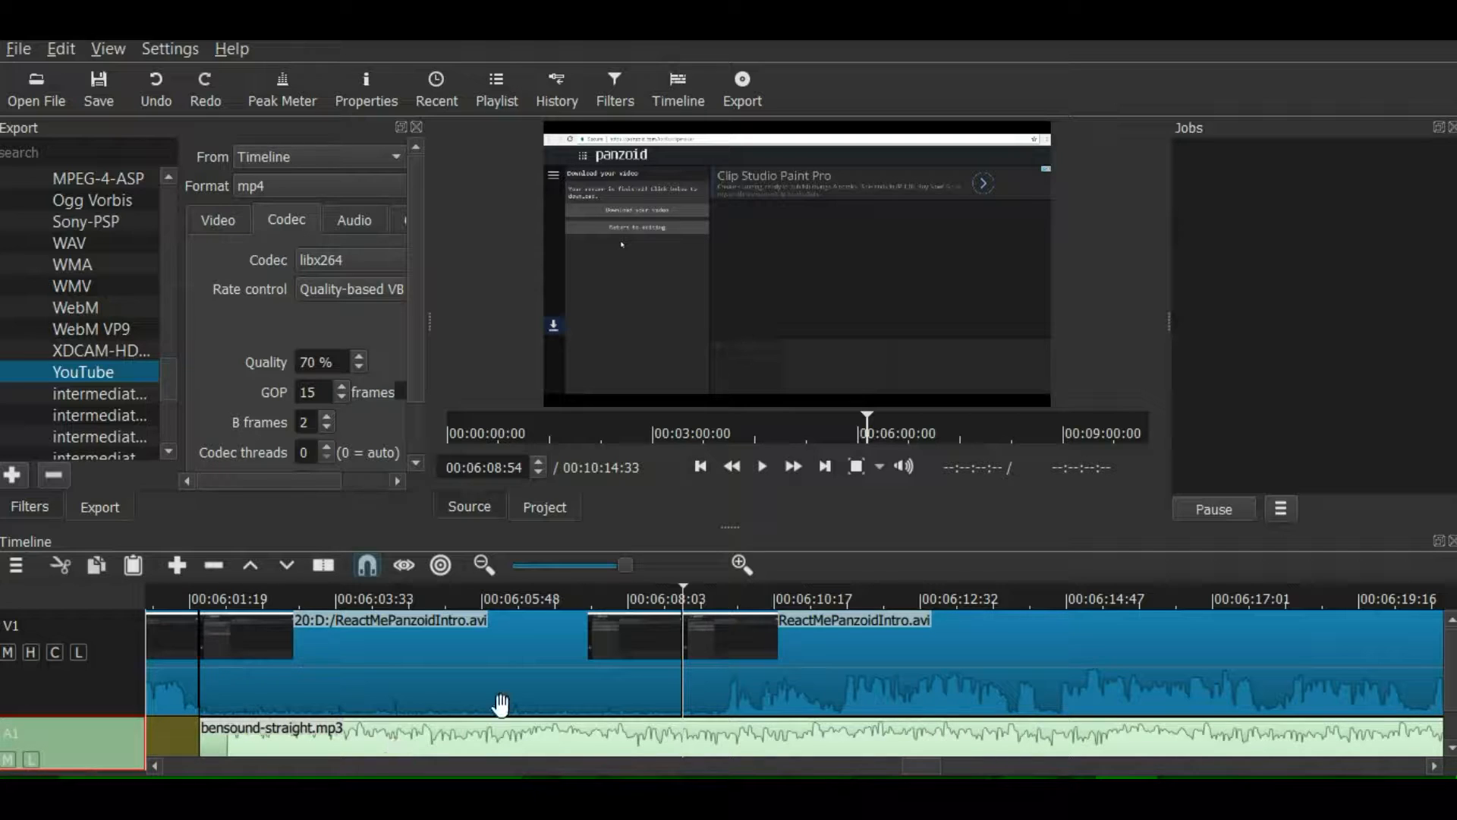
pyautogui.click(327, 565)
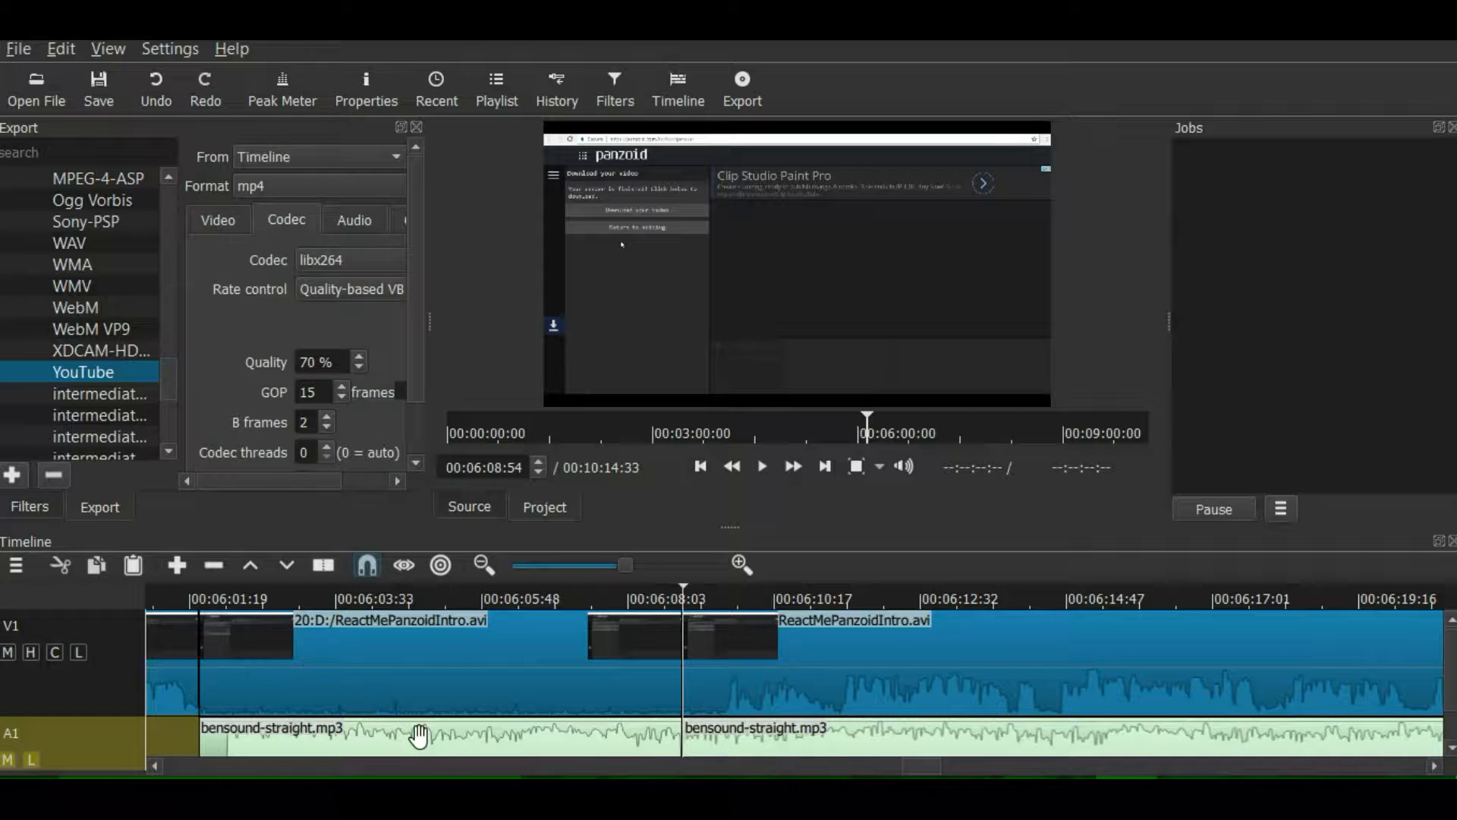
pyautogui.rightClick(863, 743)
pyautogui.click(917, 726)
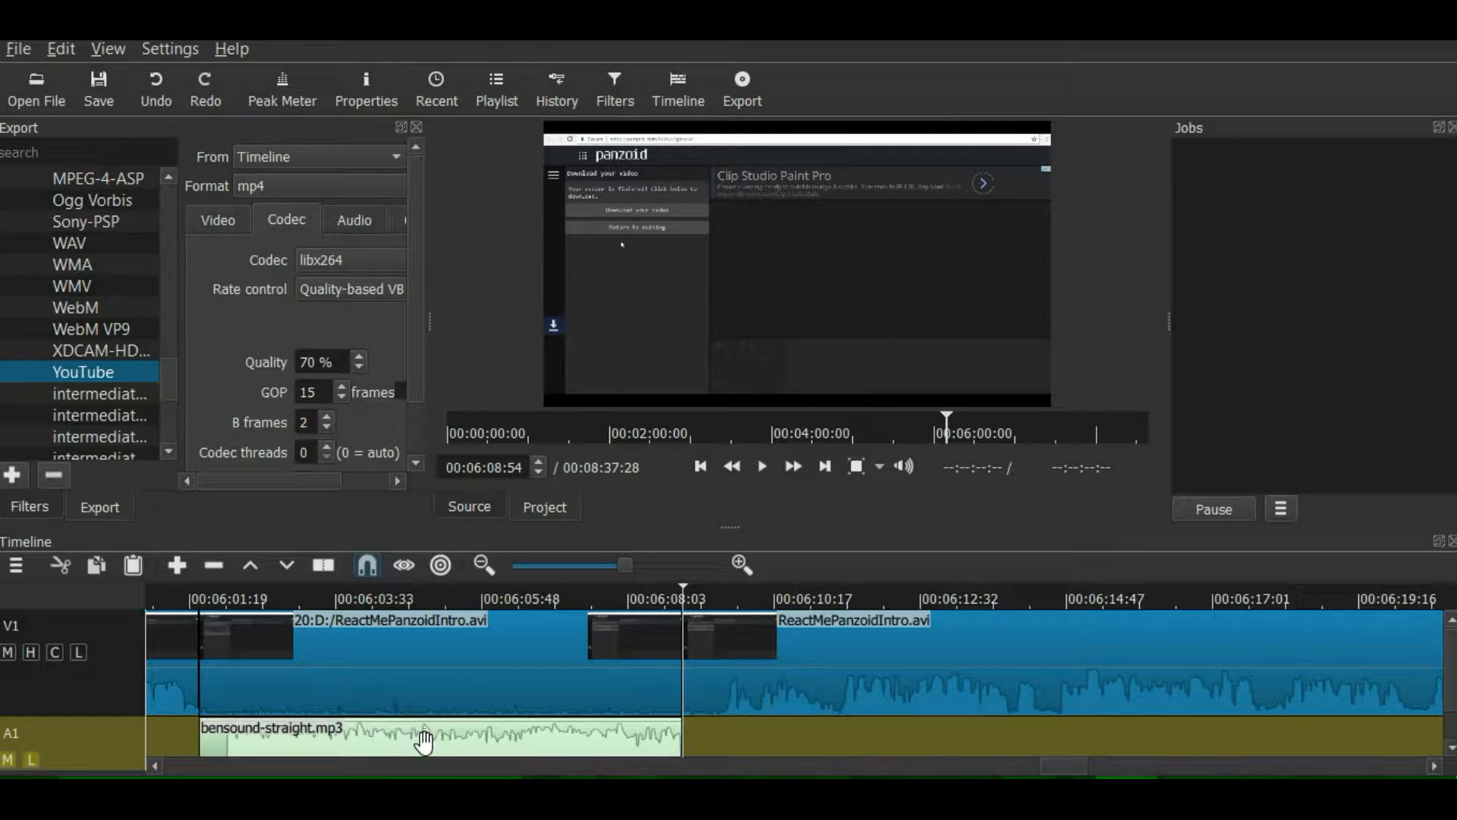
# Add the Mute audio filter to the sped-up segment on V1.
pyautogui.click(408, 687)
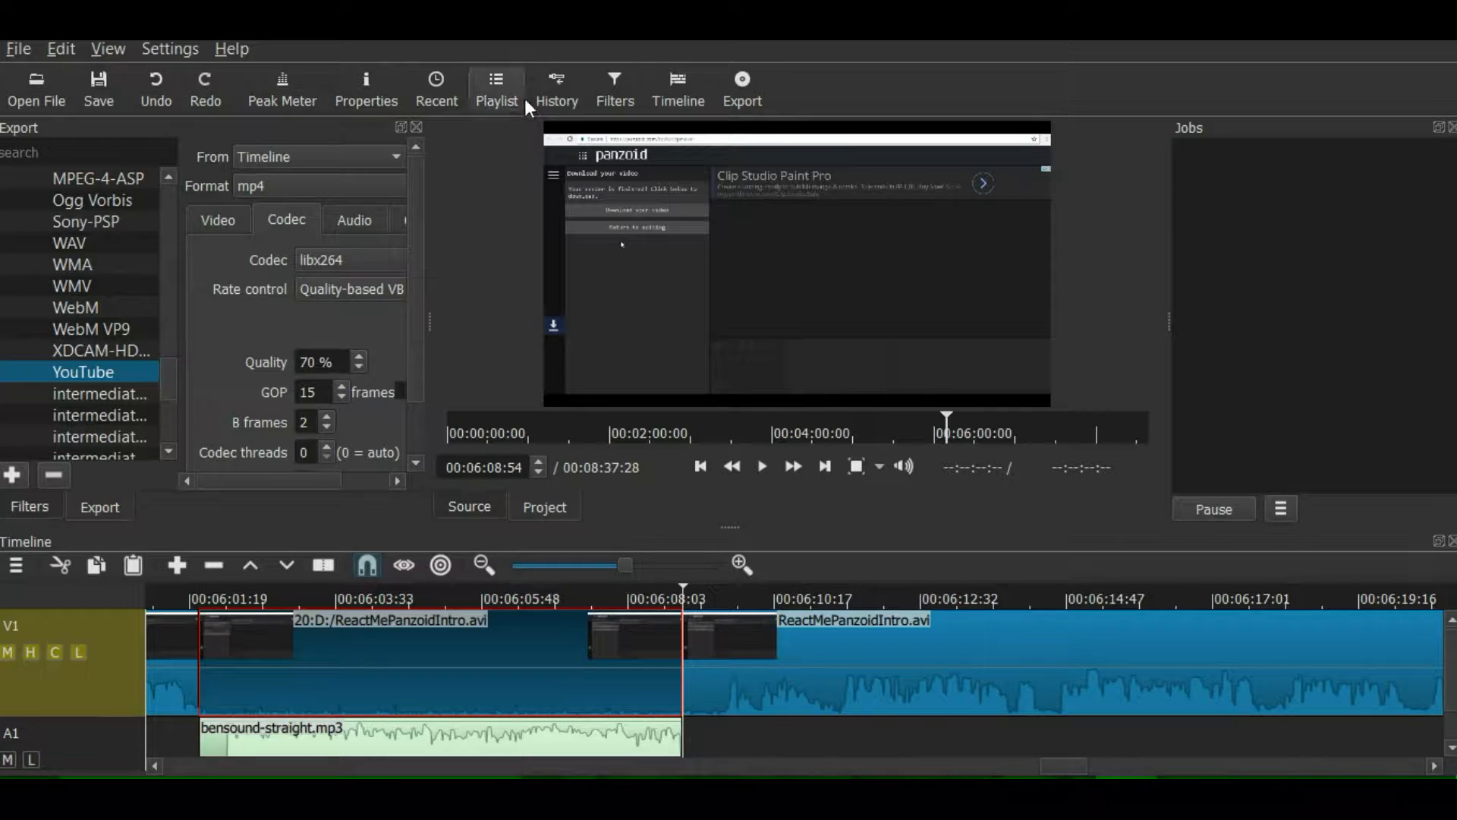
pyautogui.click(621, 85)
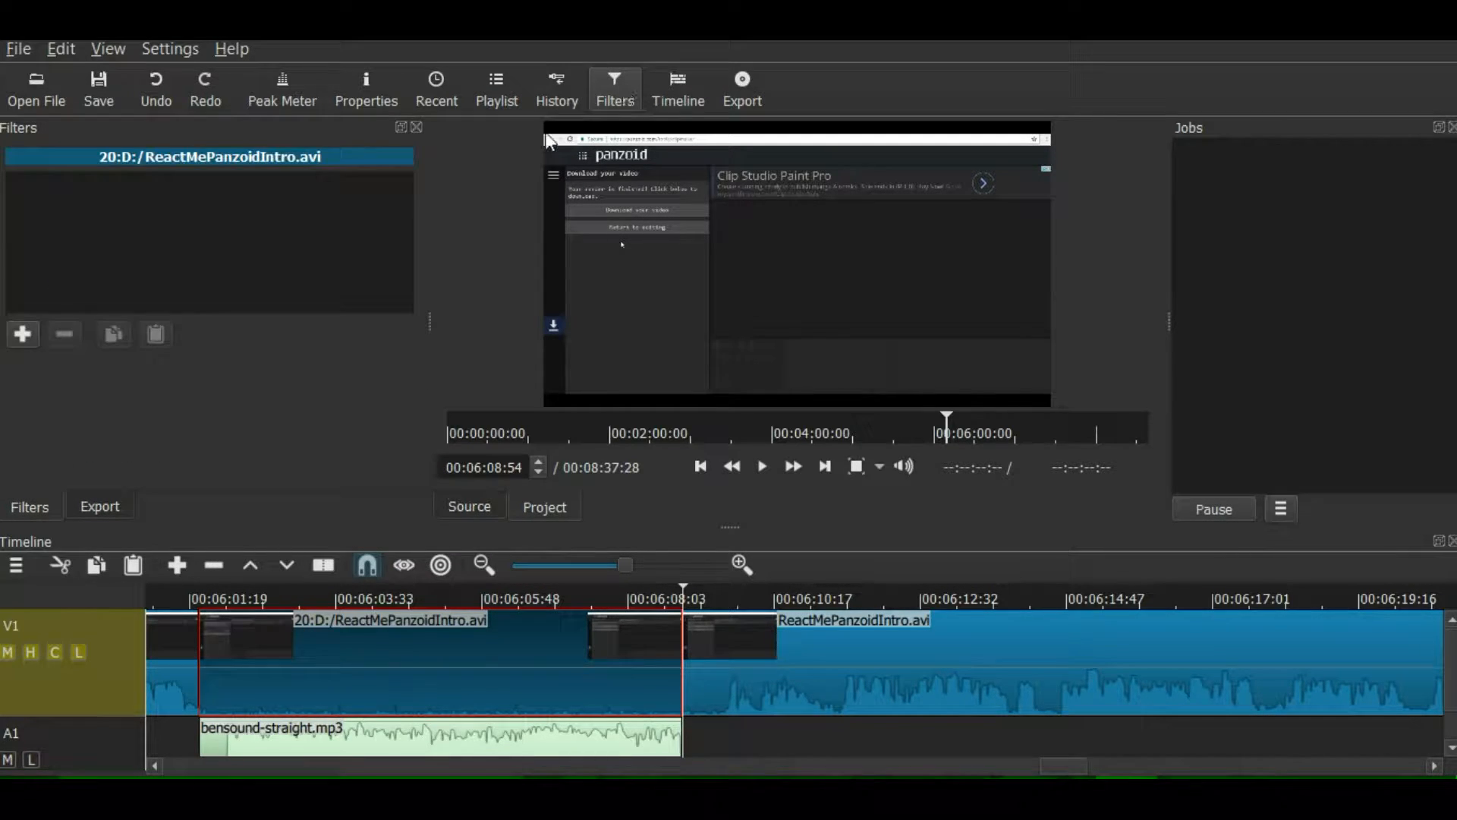
pyautogui.click(23, 334)
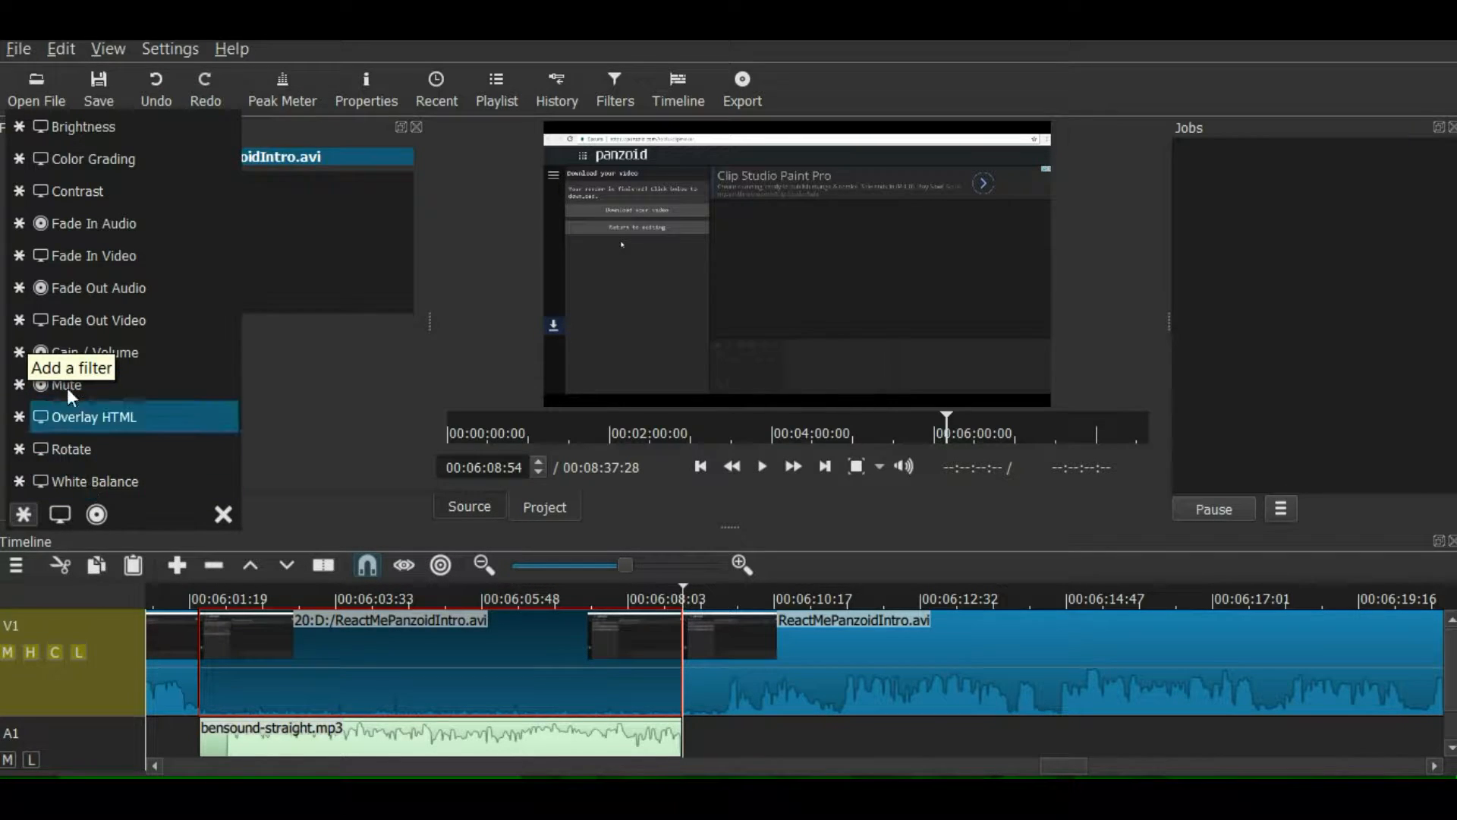
pyautogui.click(59, 516)
pyautogui.click(90, 514)
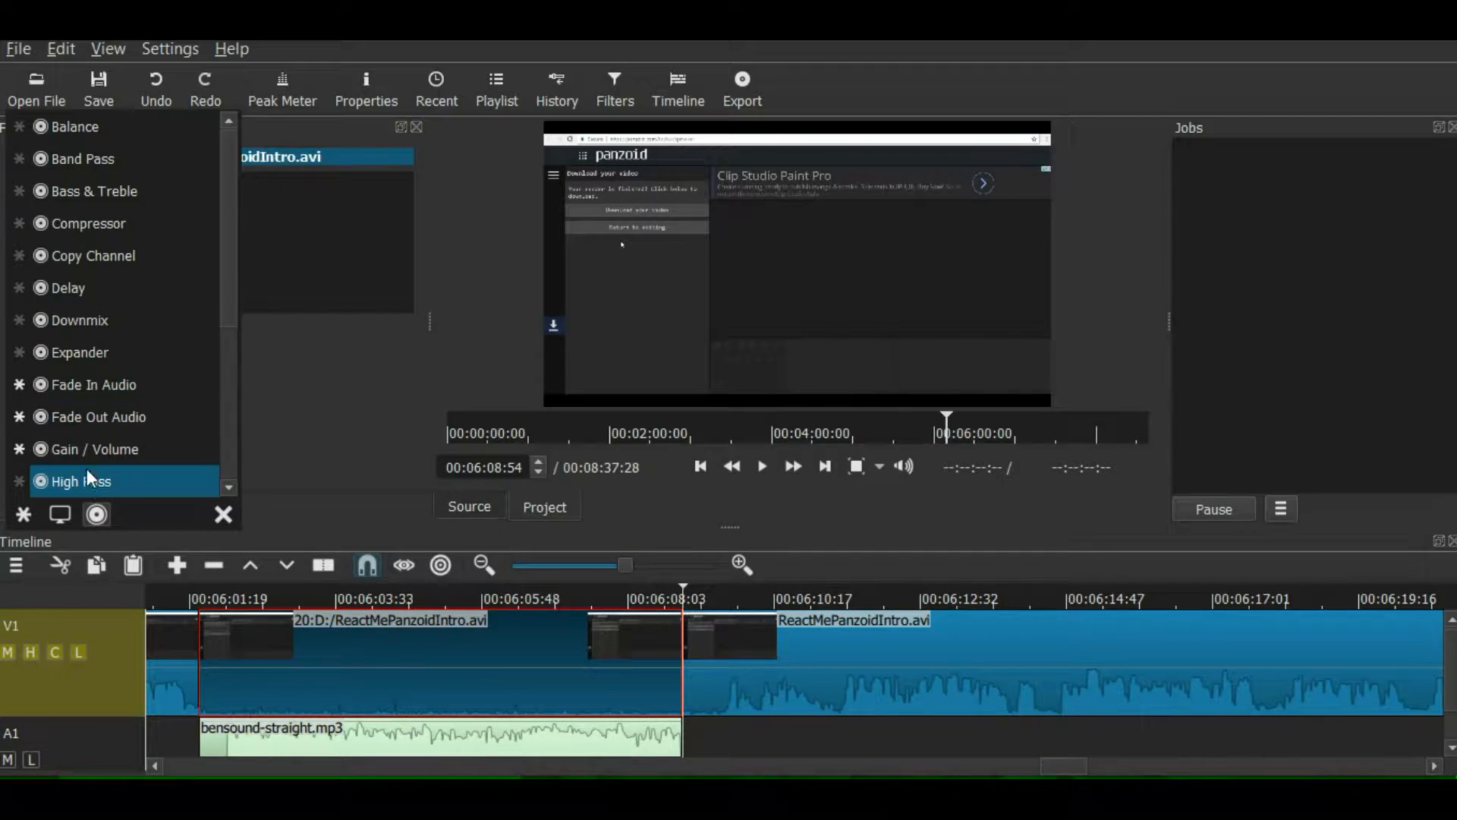
pyautogui.scroll(-3, 83, 384)
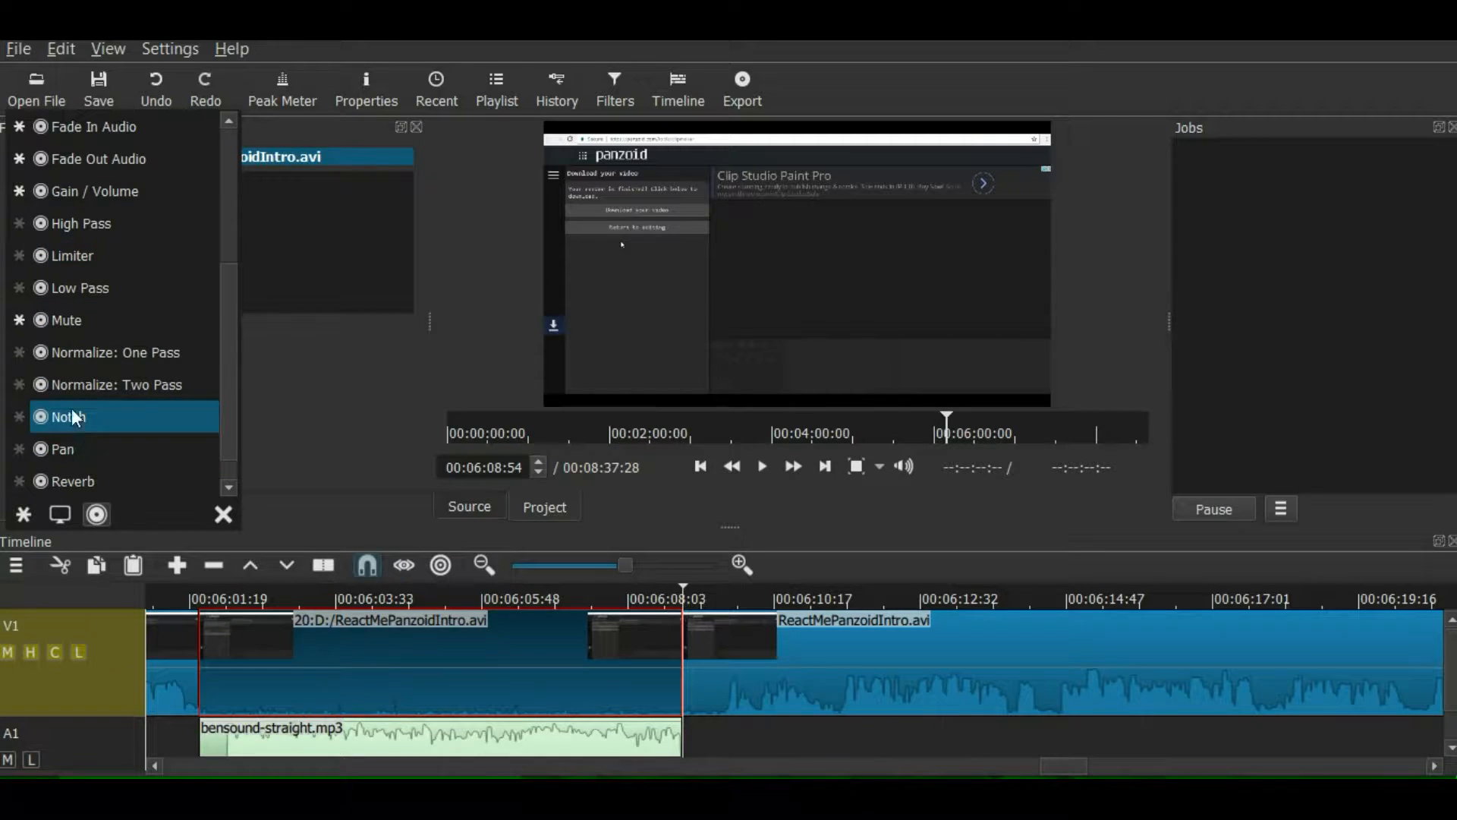
pyautogui.click(75, 319)
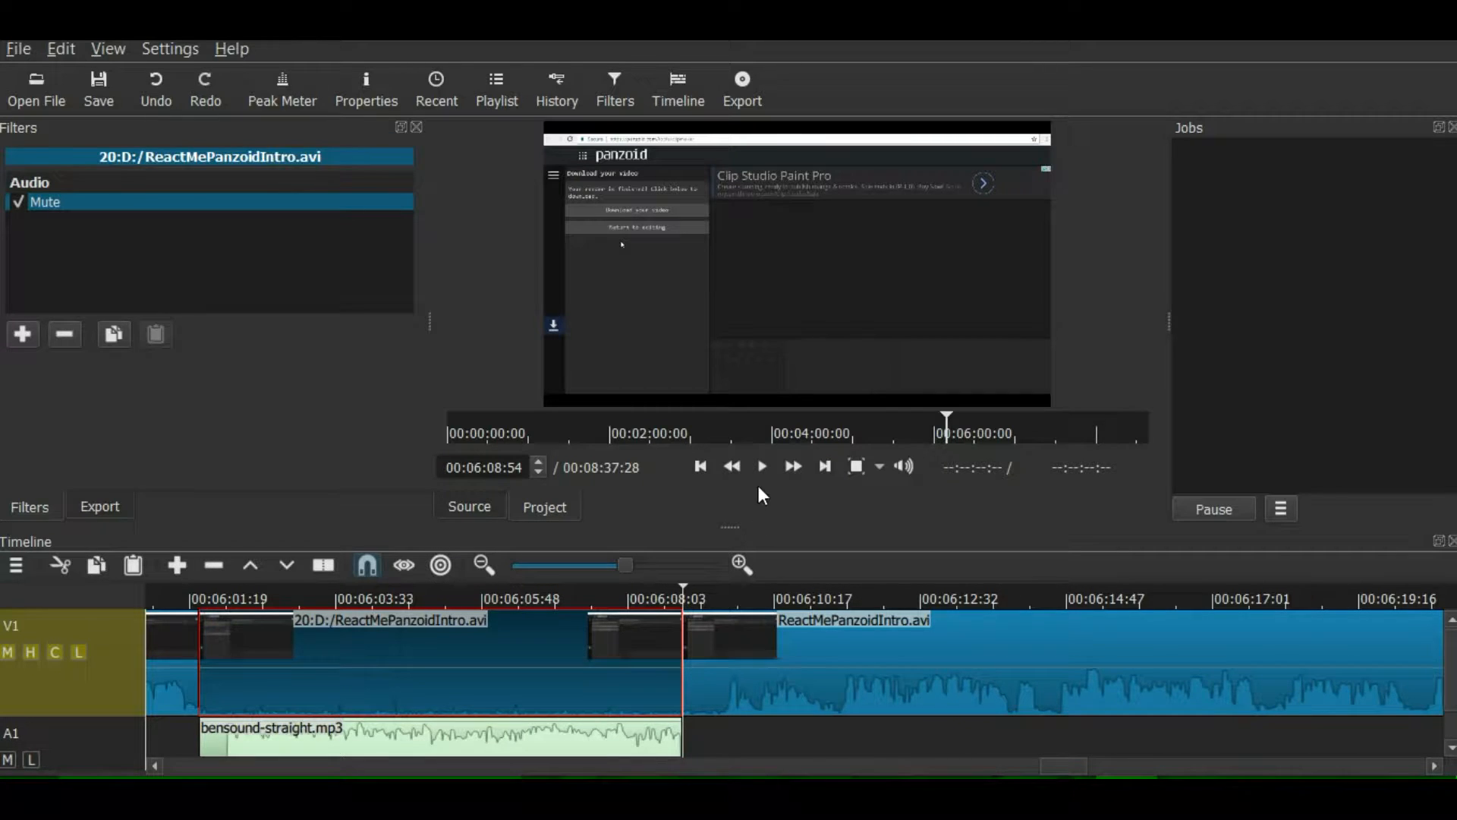
# Play from 00:06:00:15 through the sped-up segment into the following clip to check the music and muted audio.
pyautogui.click(697, 467)
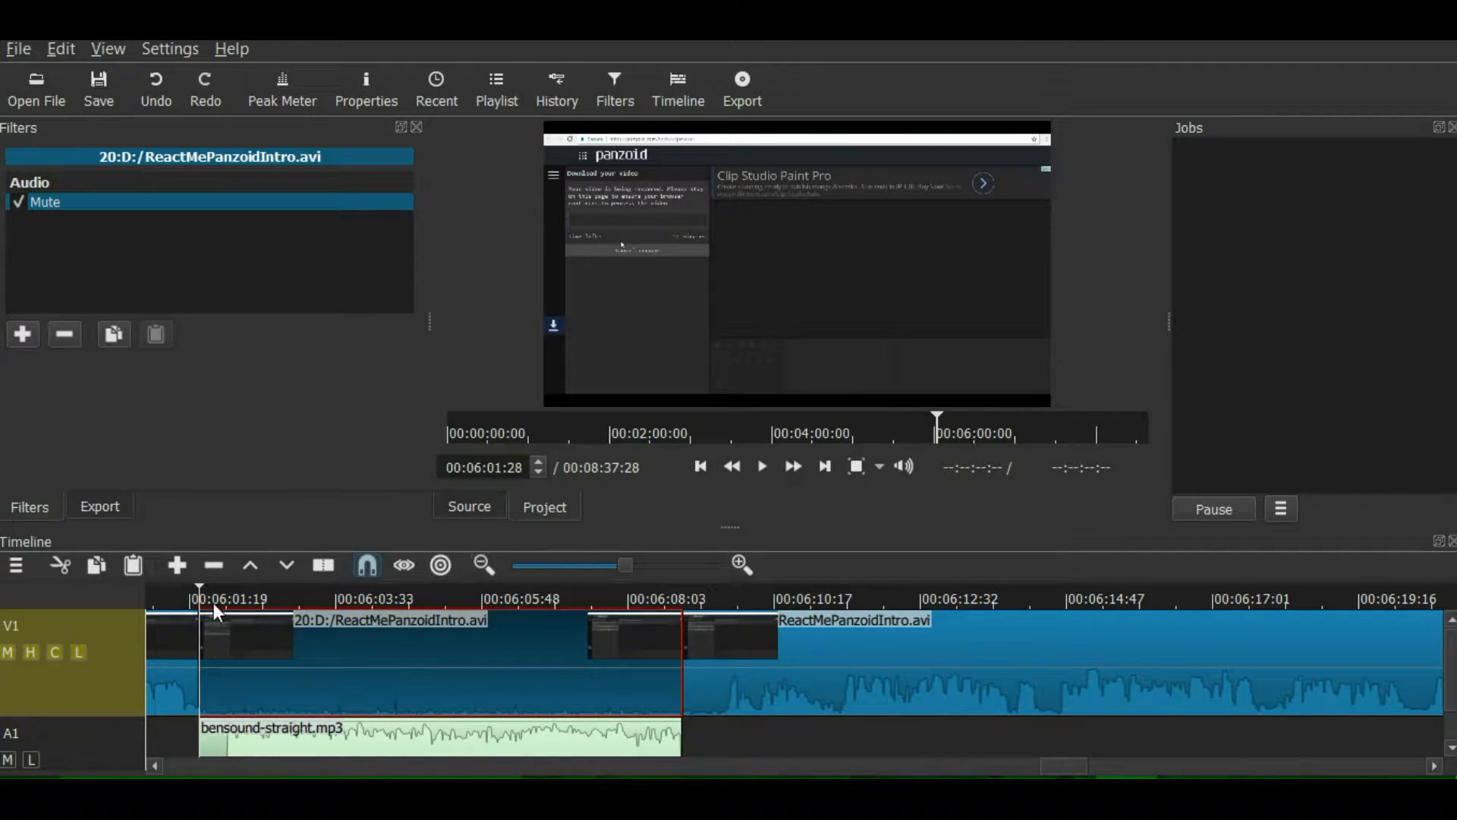
pyautogui.moveTo(201, 587); pyautogui.dragTo(635, 686)
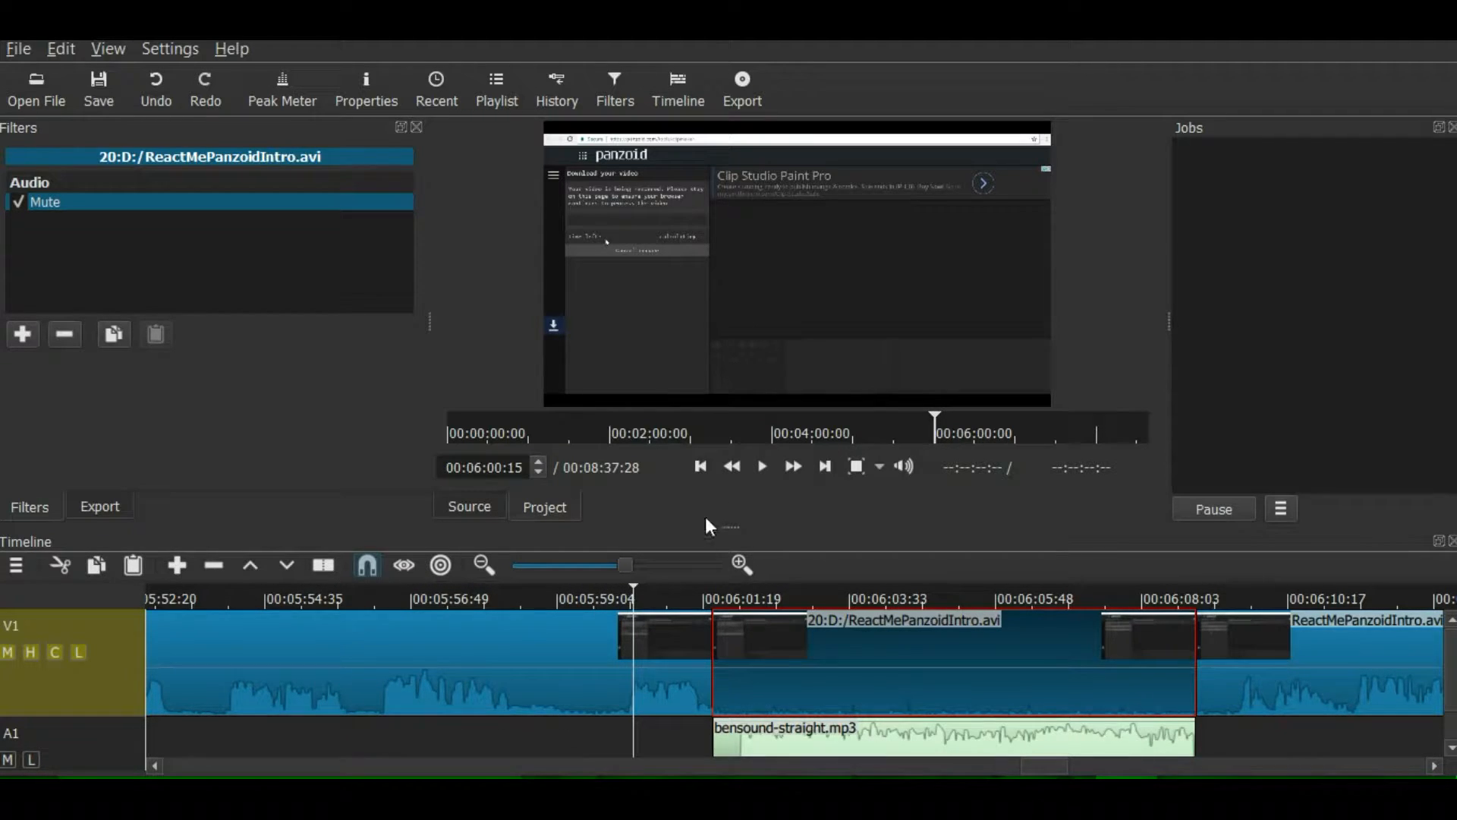
pyautogui.click(762, 468)
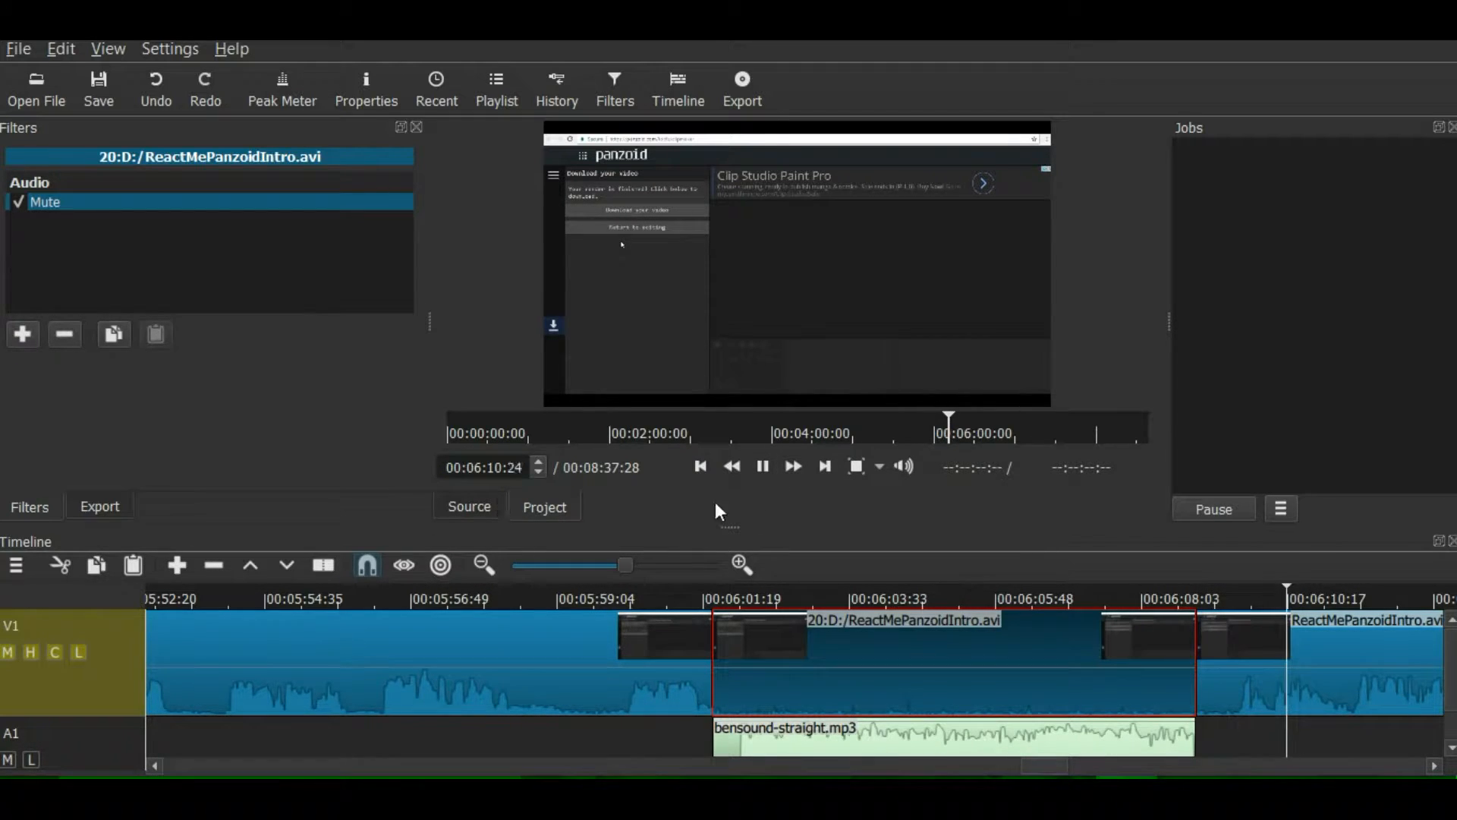
pyautogui.click(762, 466)
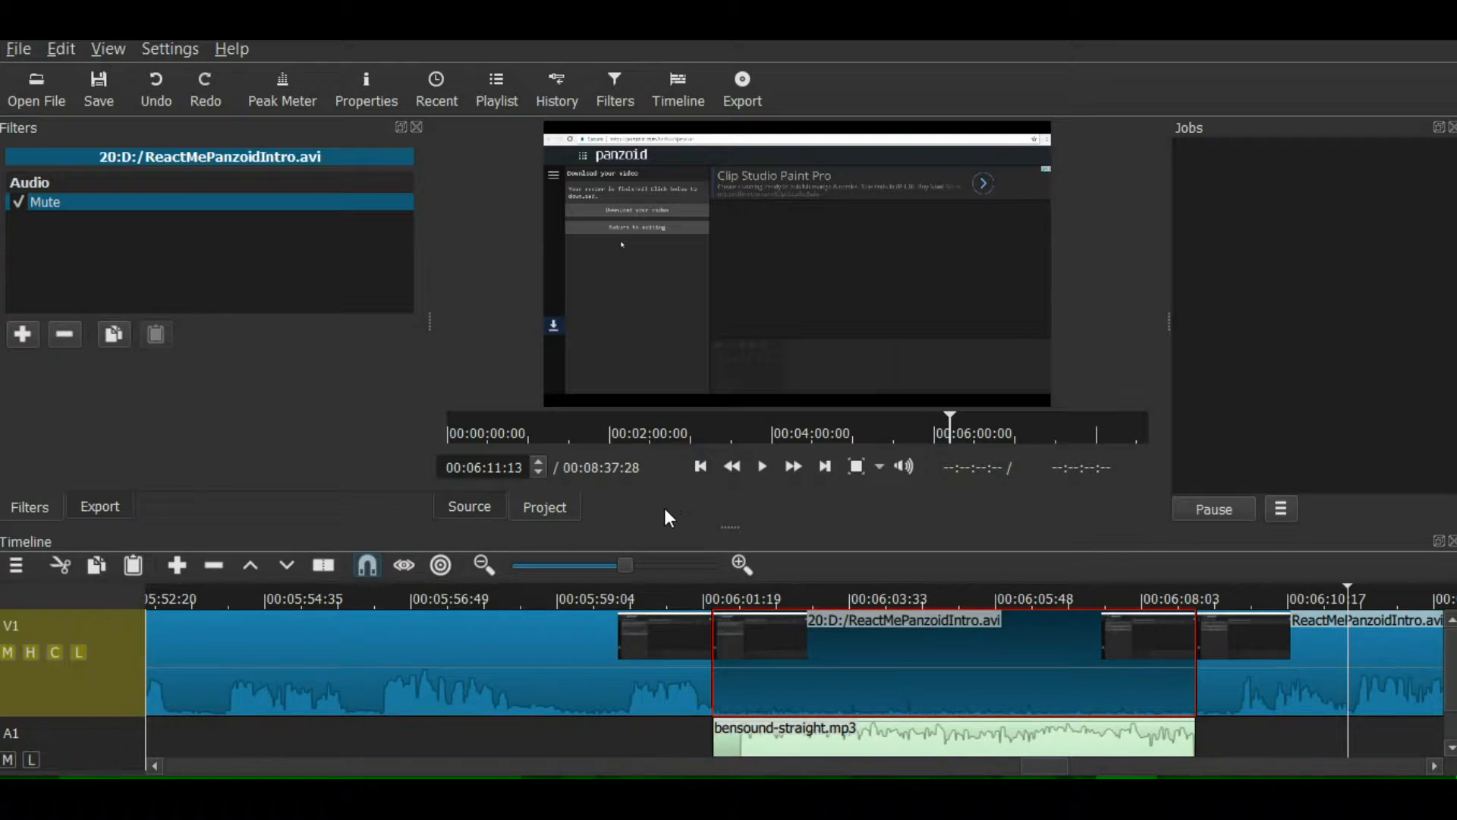
# Add the Fade In Audio and Fade Out Audio filters to the bensound-straight clip on A1.
pyautogui.click(870, 746)
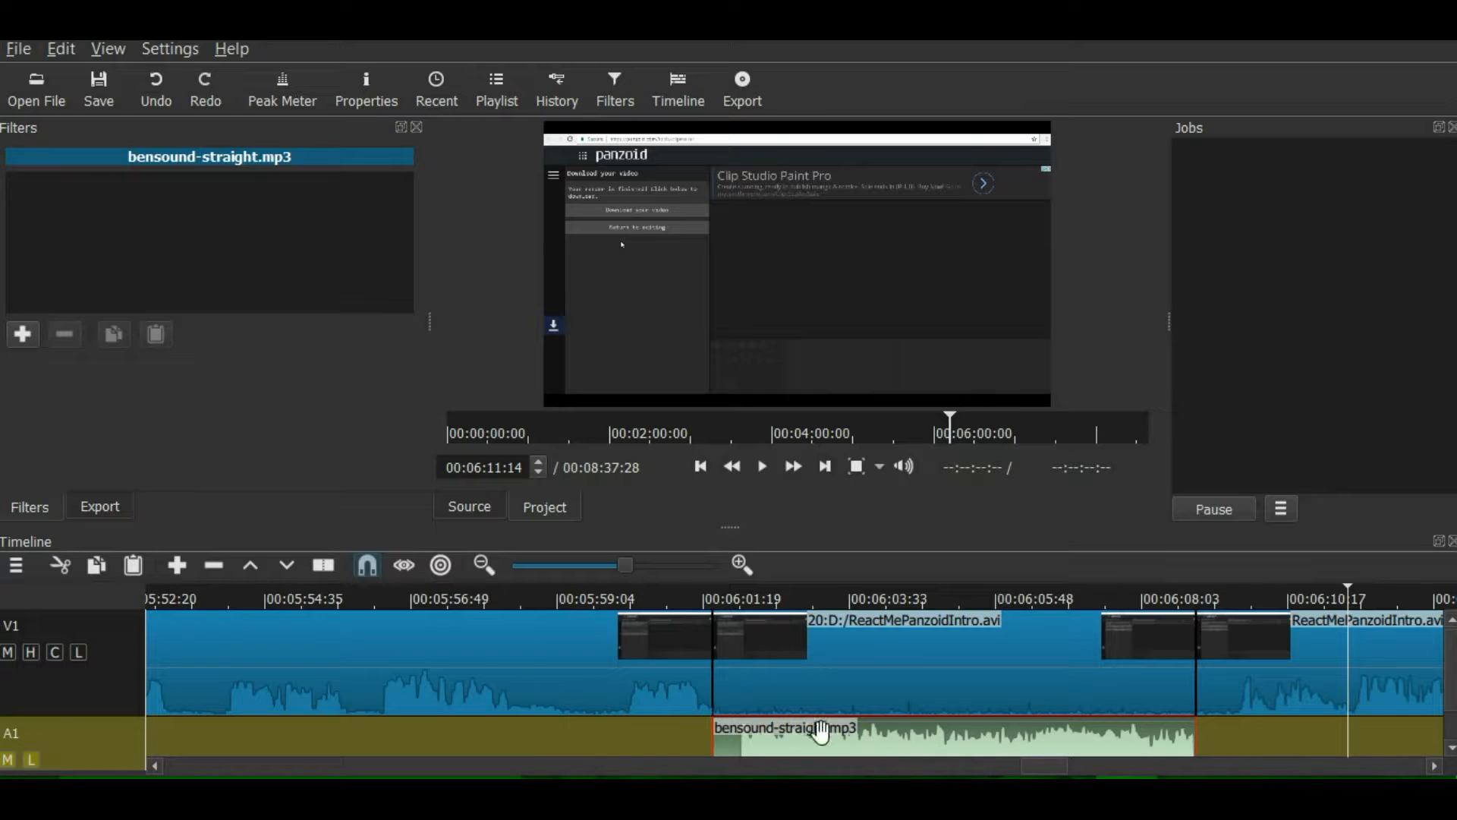
pyautogui.click(23, 334)
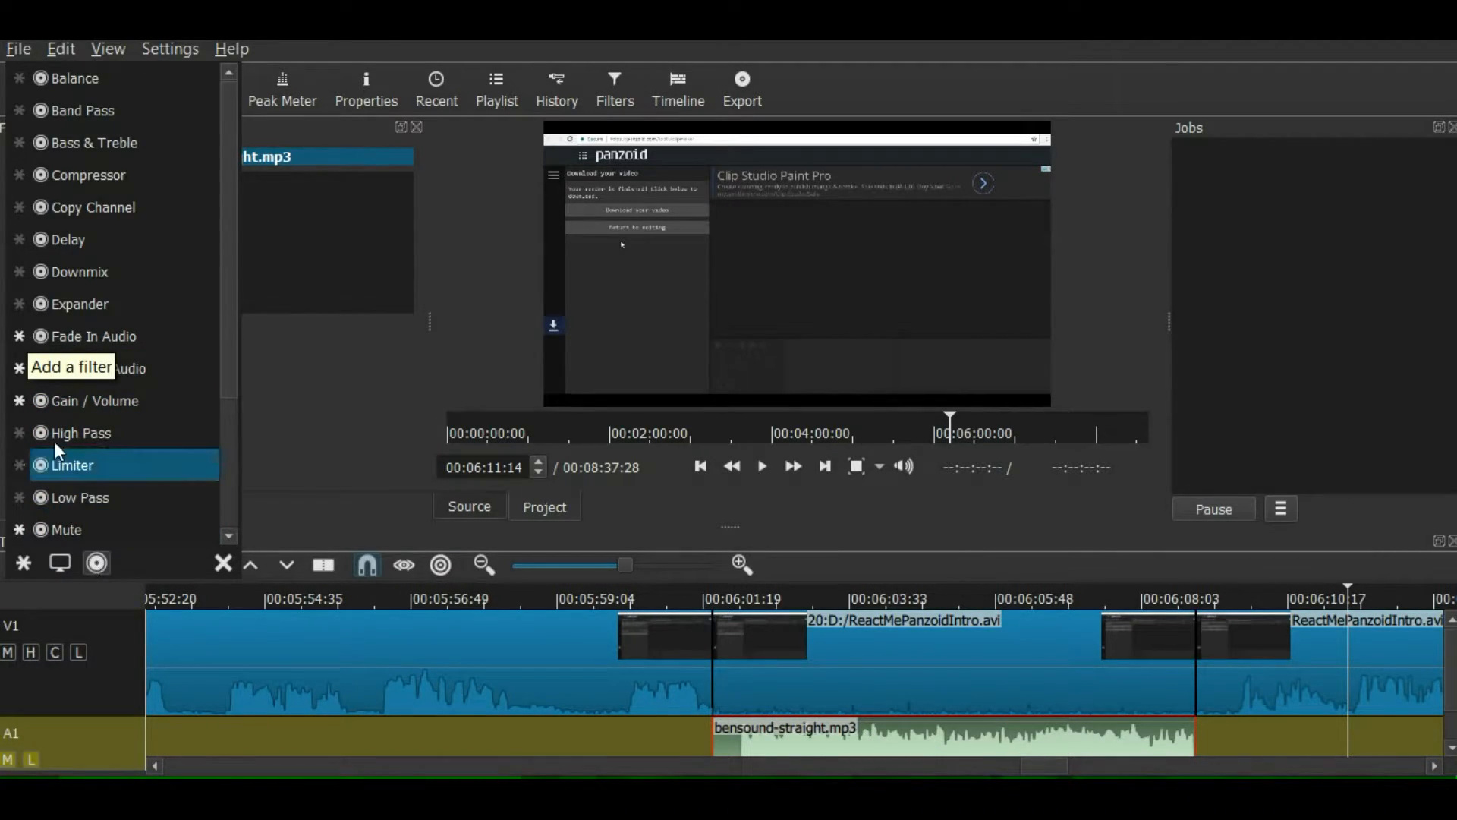
pyautogui.click(81, 334)
pyautogui.click(23, 333)
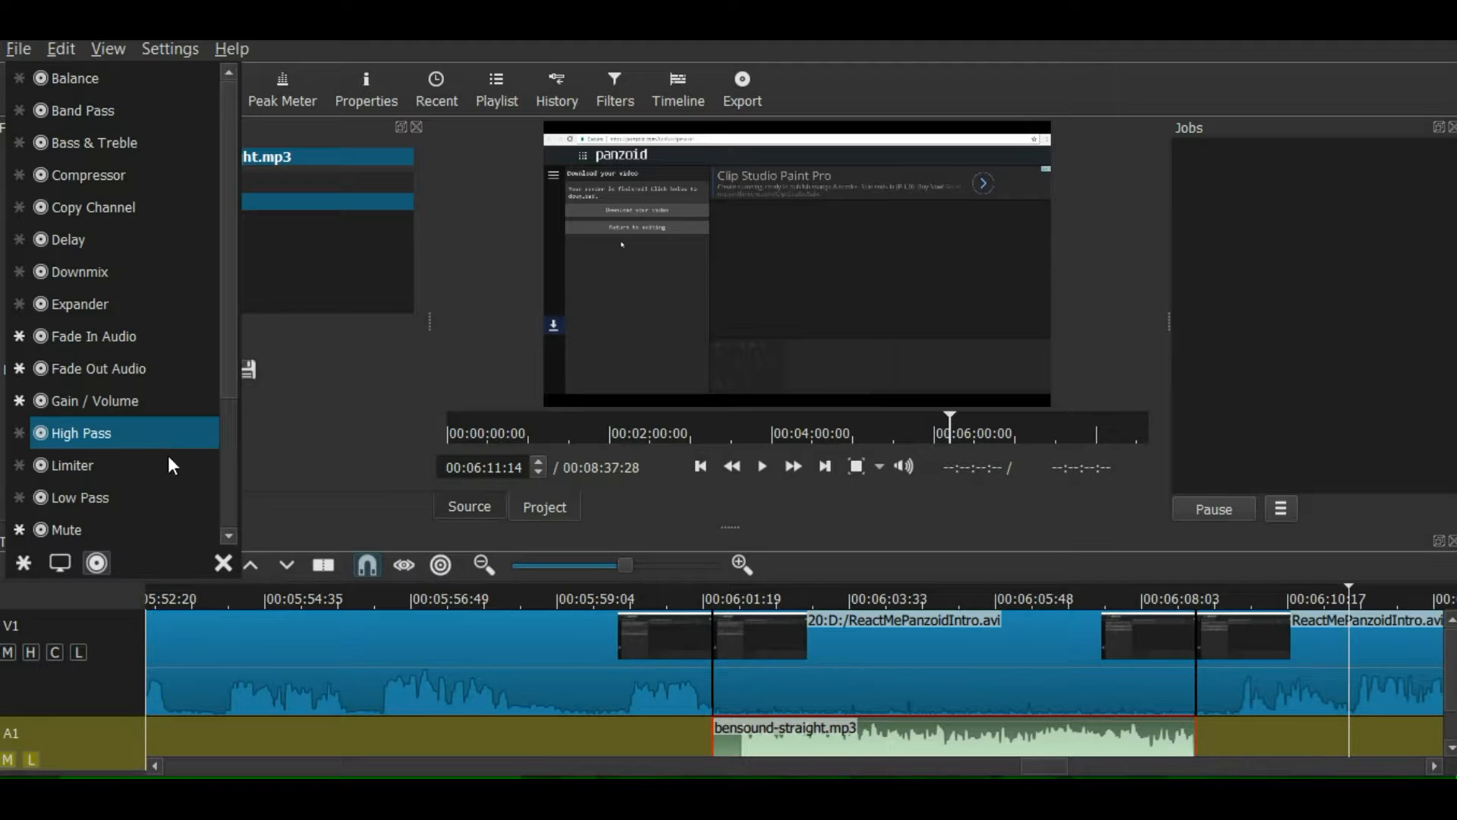
pyautogui.click(947, 744)
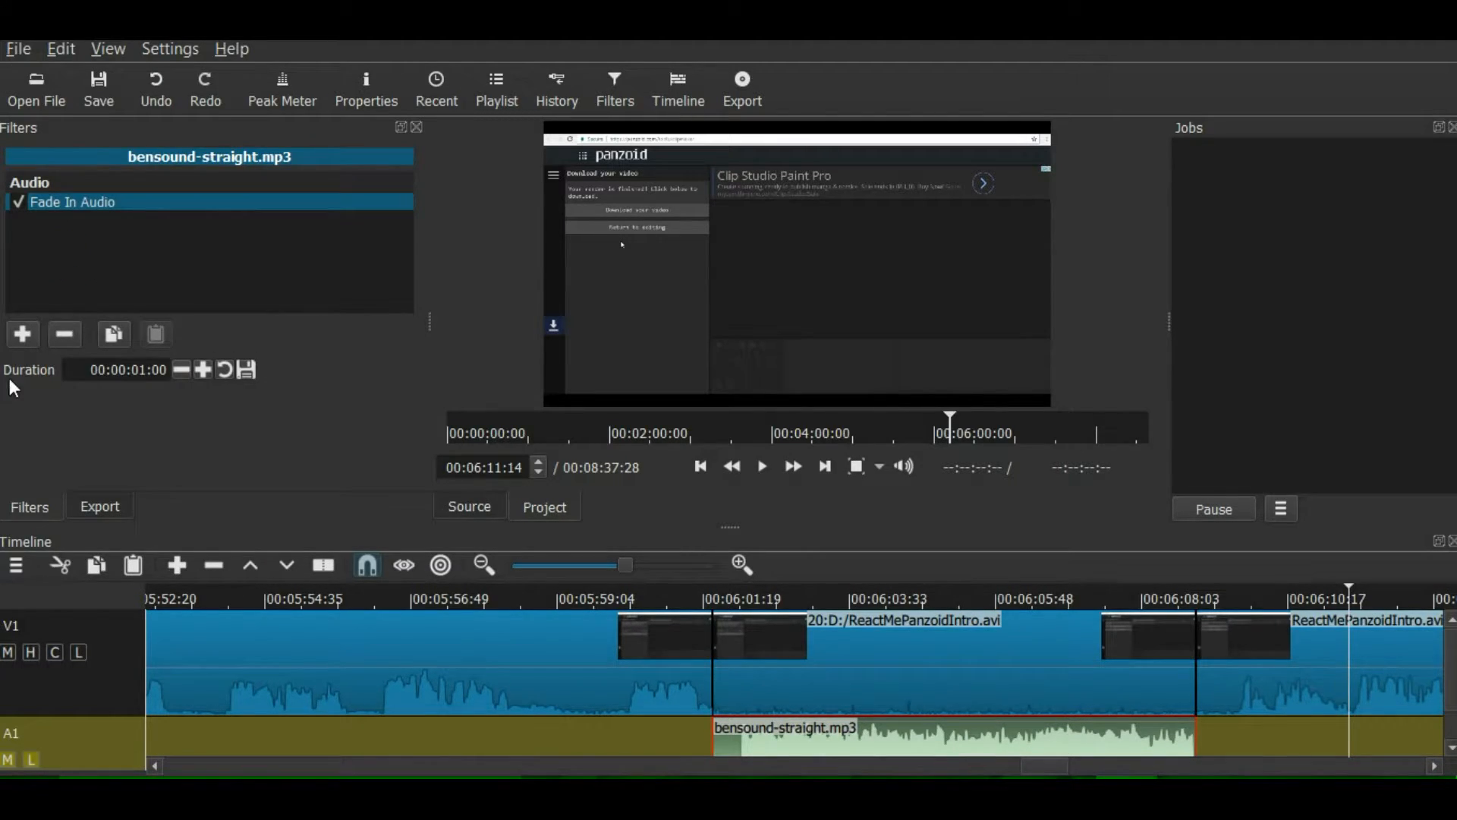
pyautogui.click(16, 334)
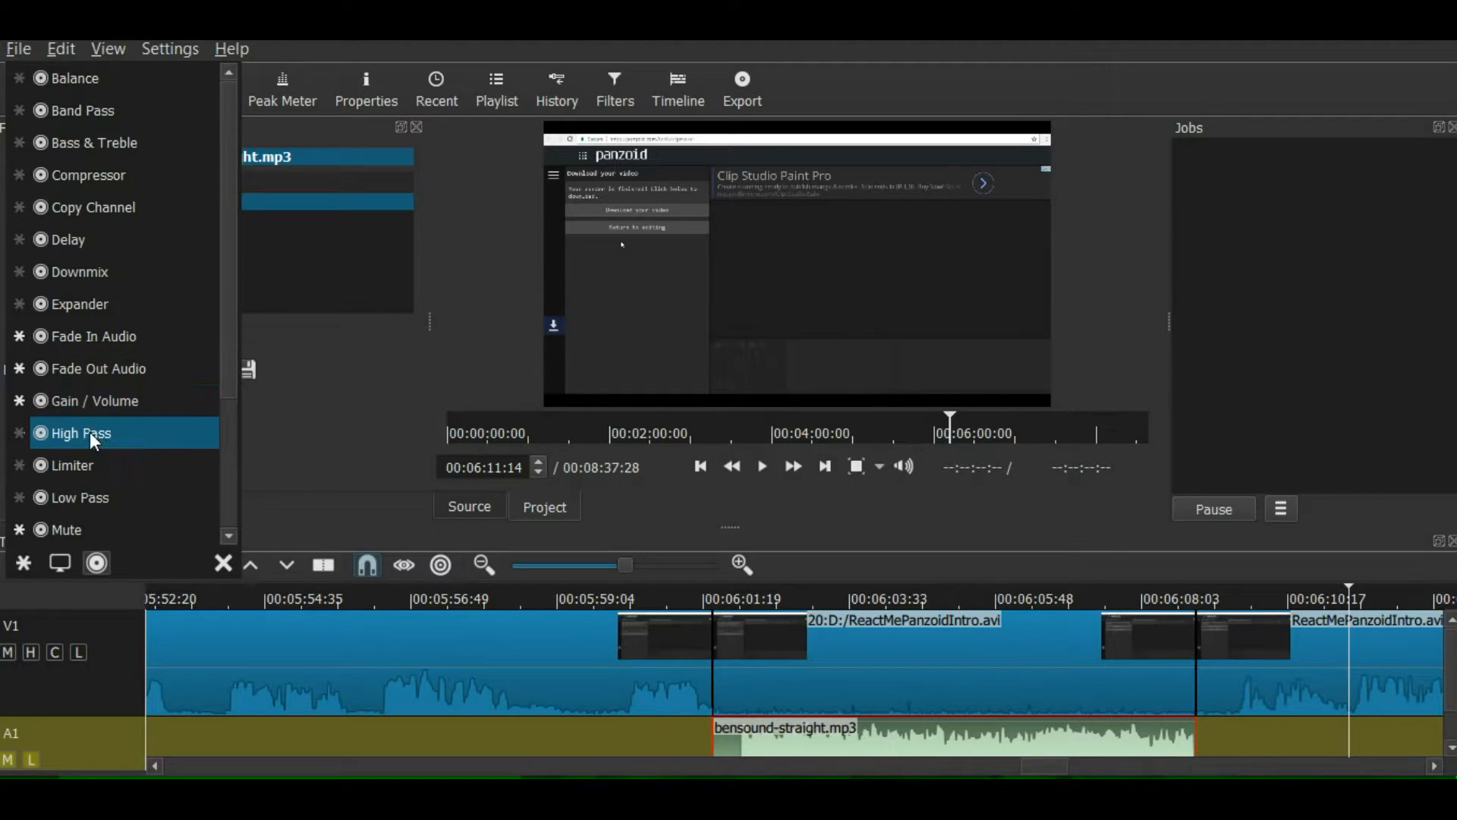
pyautogui.click(123, 373)
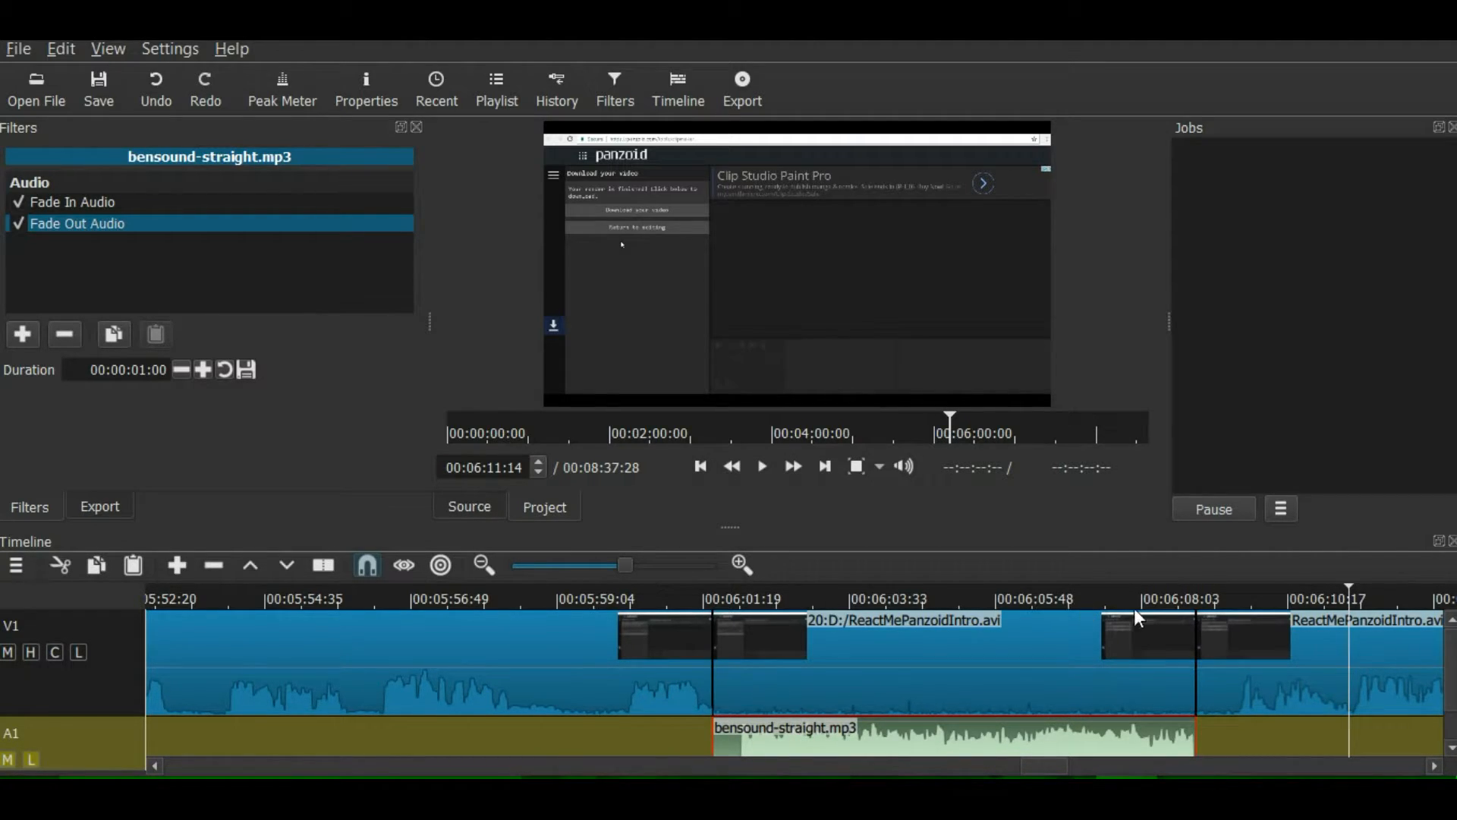
# Play from 00:06:01:04 through the sped-up segment to check the music's fade in and fade out.
pyautogui.moveTo(1344, 595); pyautogui.dragTo(687, 673)
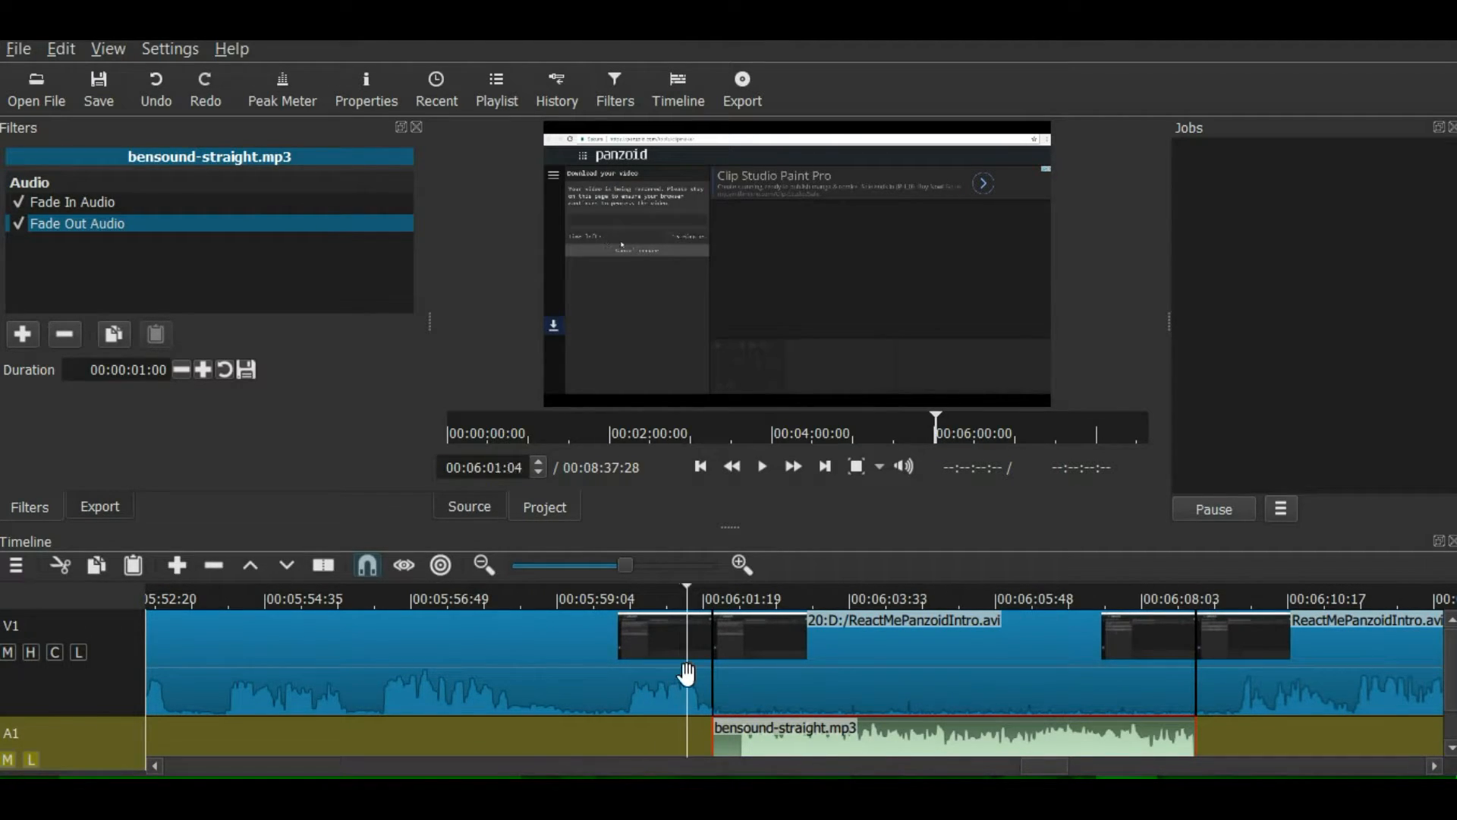
pyautogui.click(755, 466)
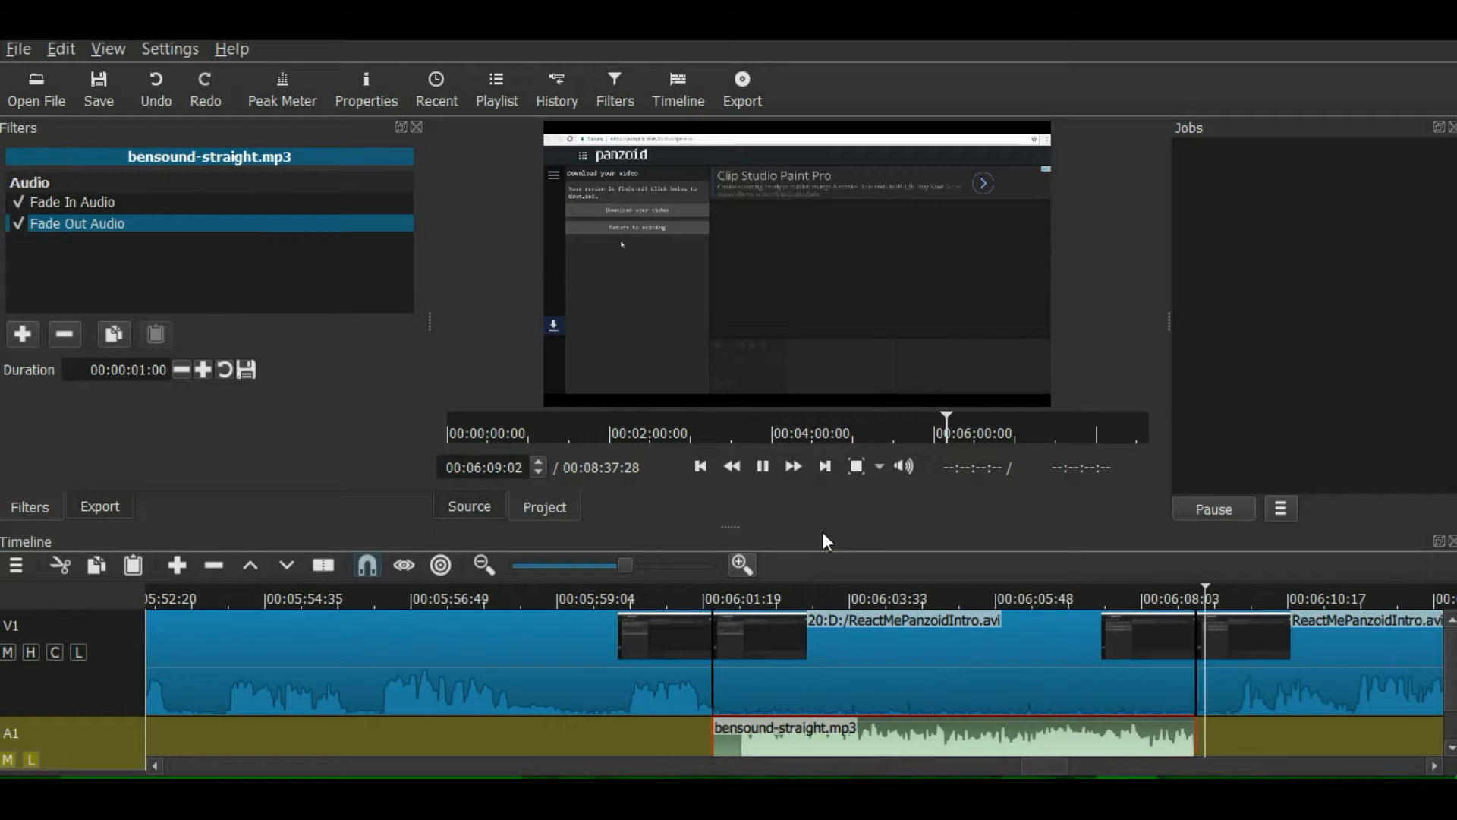
pyautogui.click(763, 466)
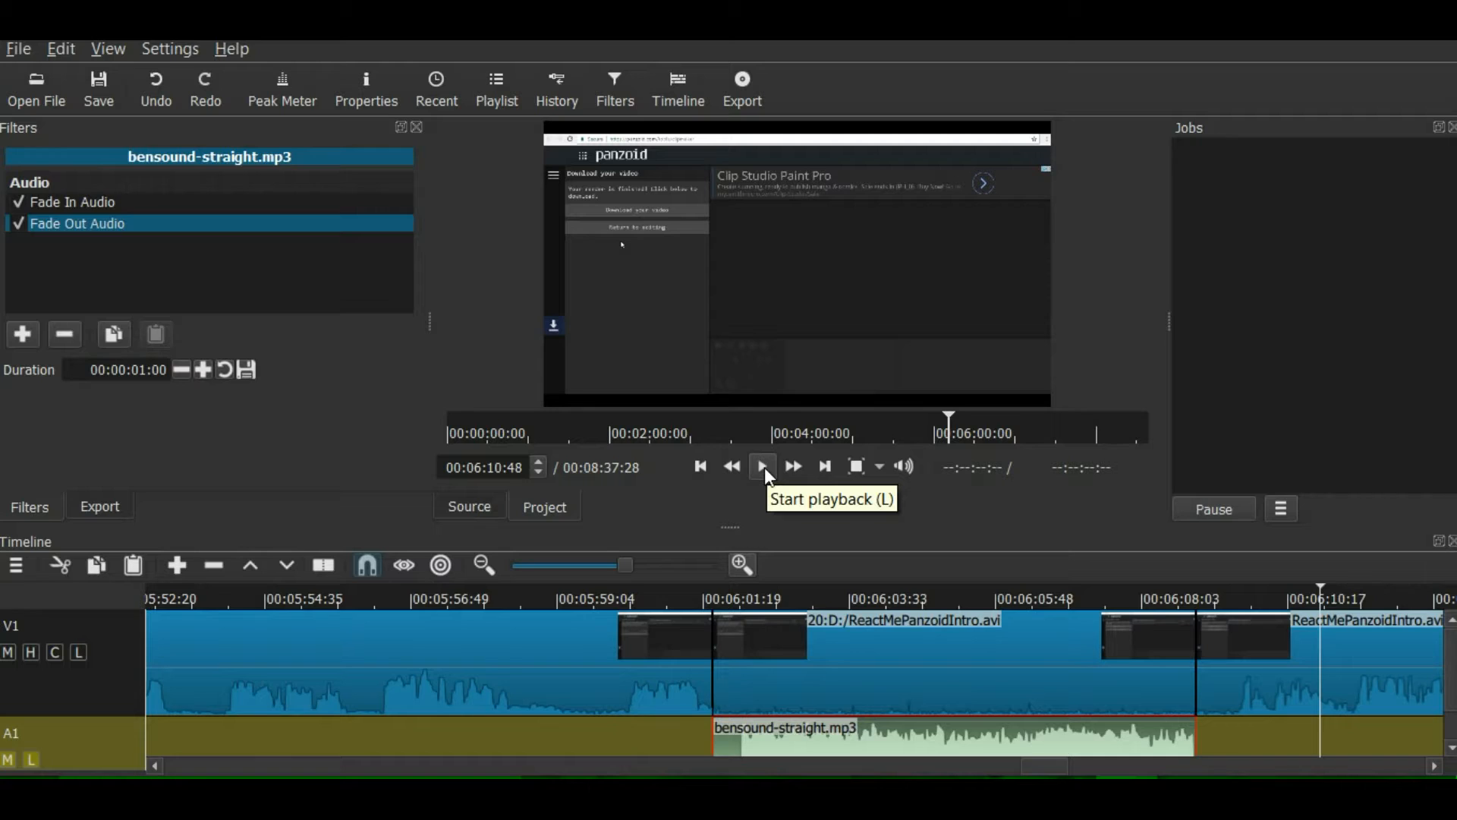